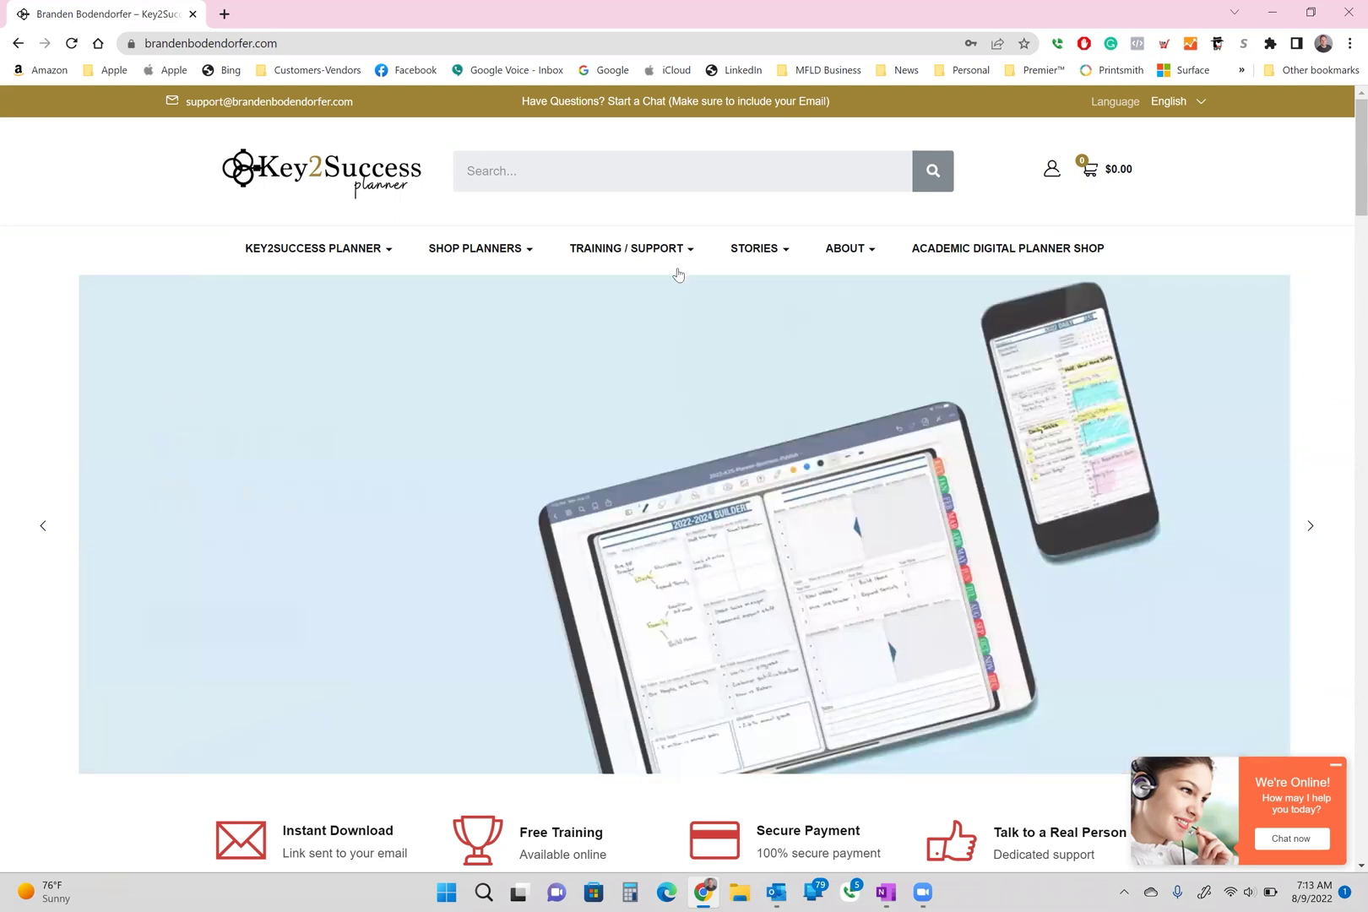
Open the OneNote Installation Guide article from the site's Installation Guide submenu
mouse_move(641, 248)
mouse_move(656, 329)
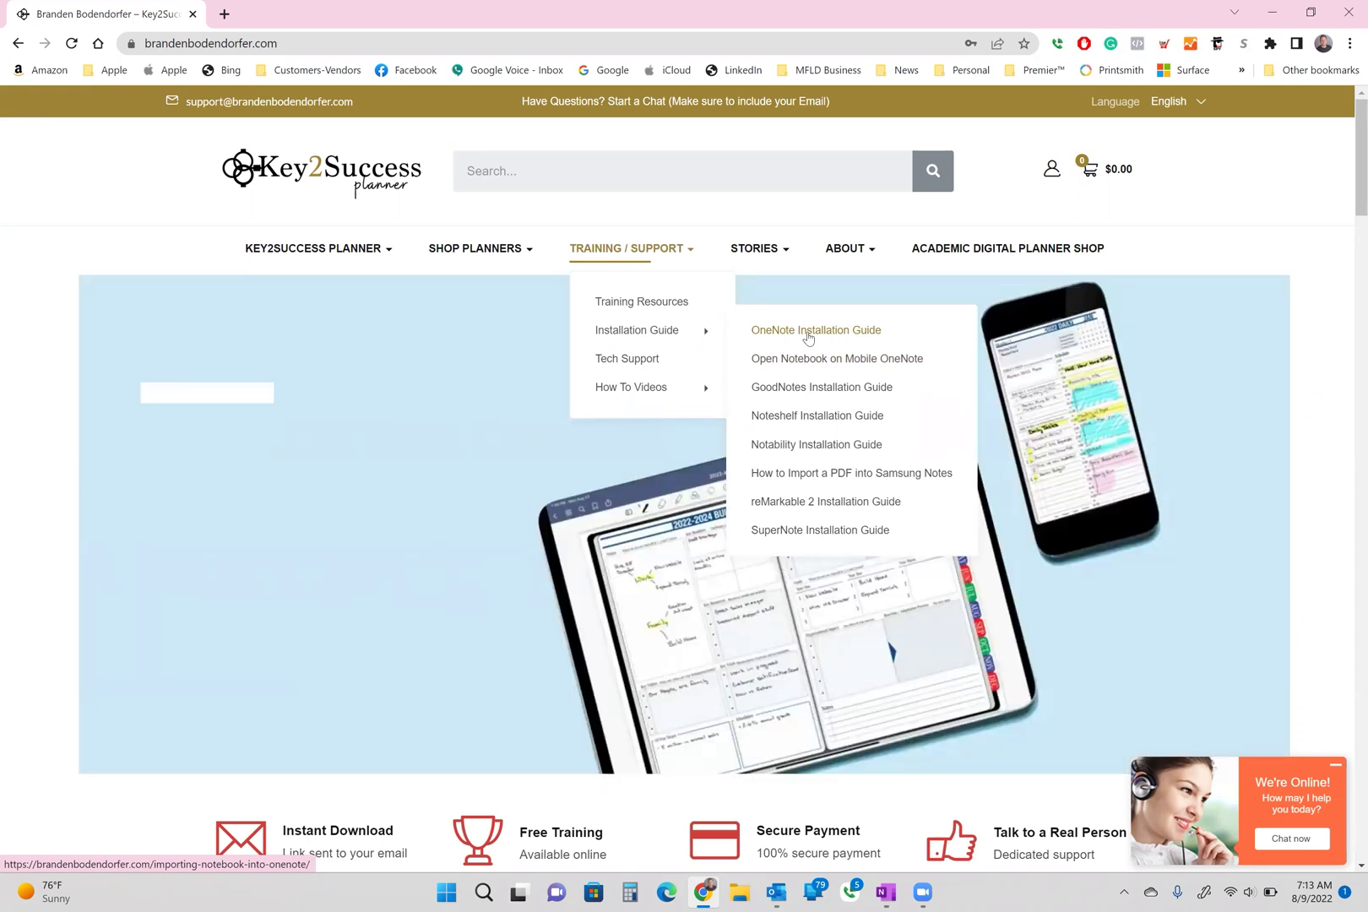
left_click(807, 336)
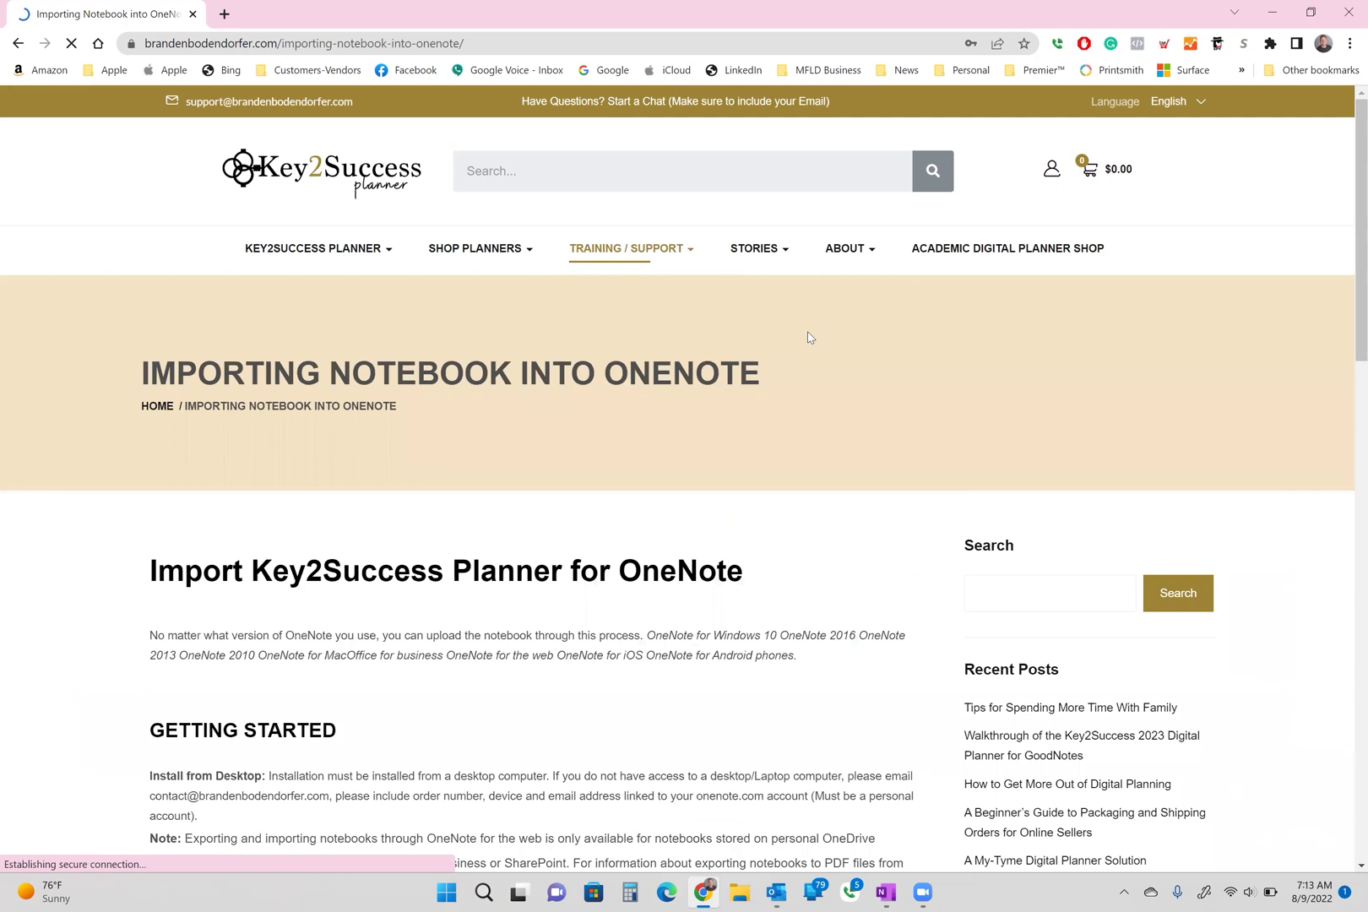
Scroll the import guide down to the Choosing a Method section showing Methods 1 and 2
scroll(604, 694, "down", 2)
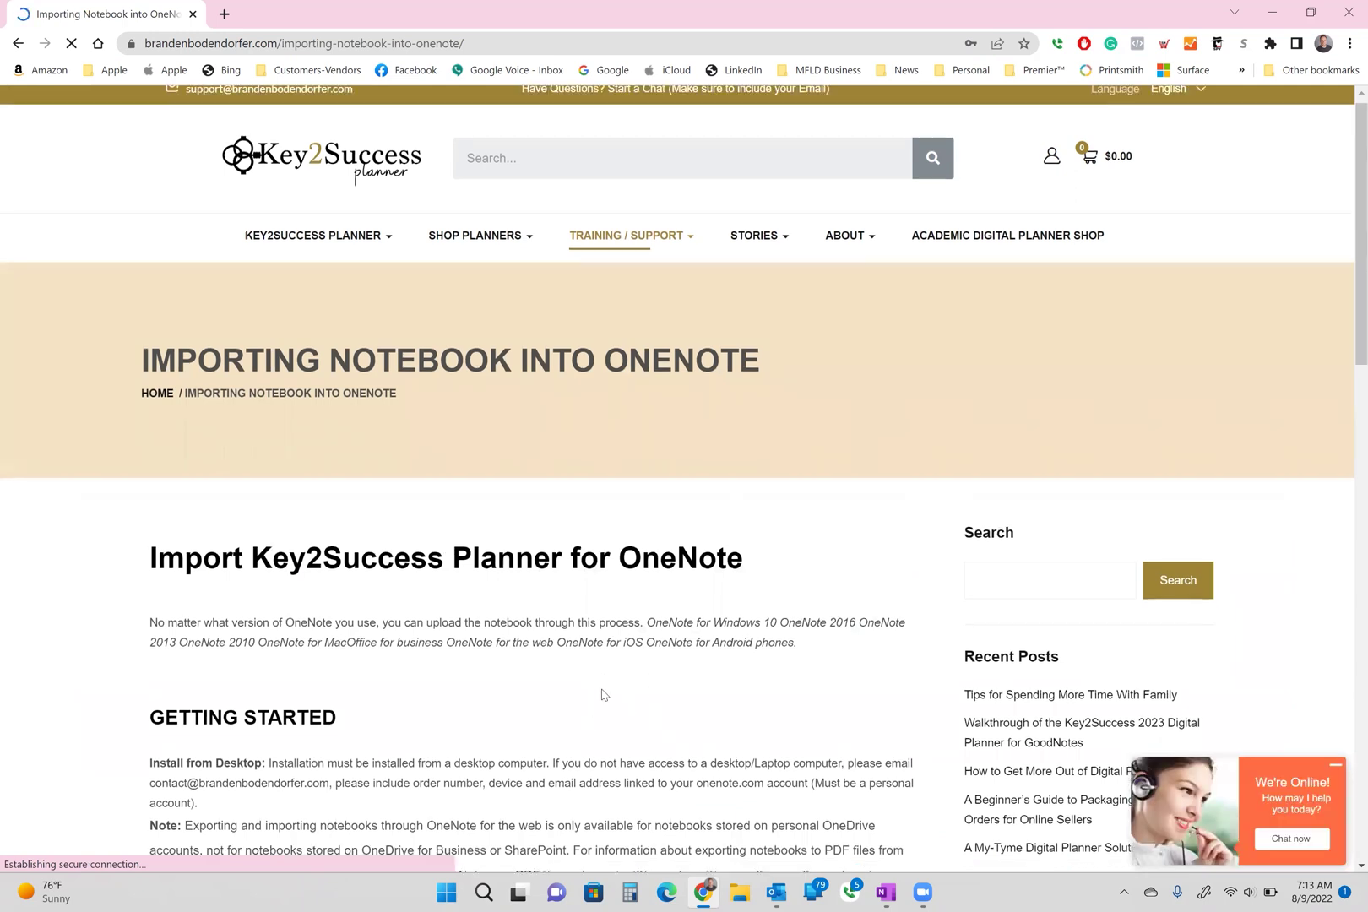
scroll(604, 694, "down", 5)
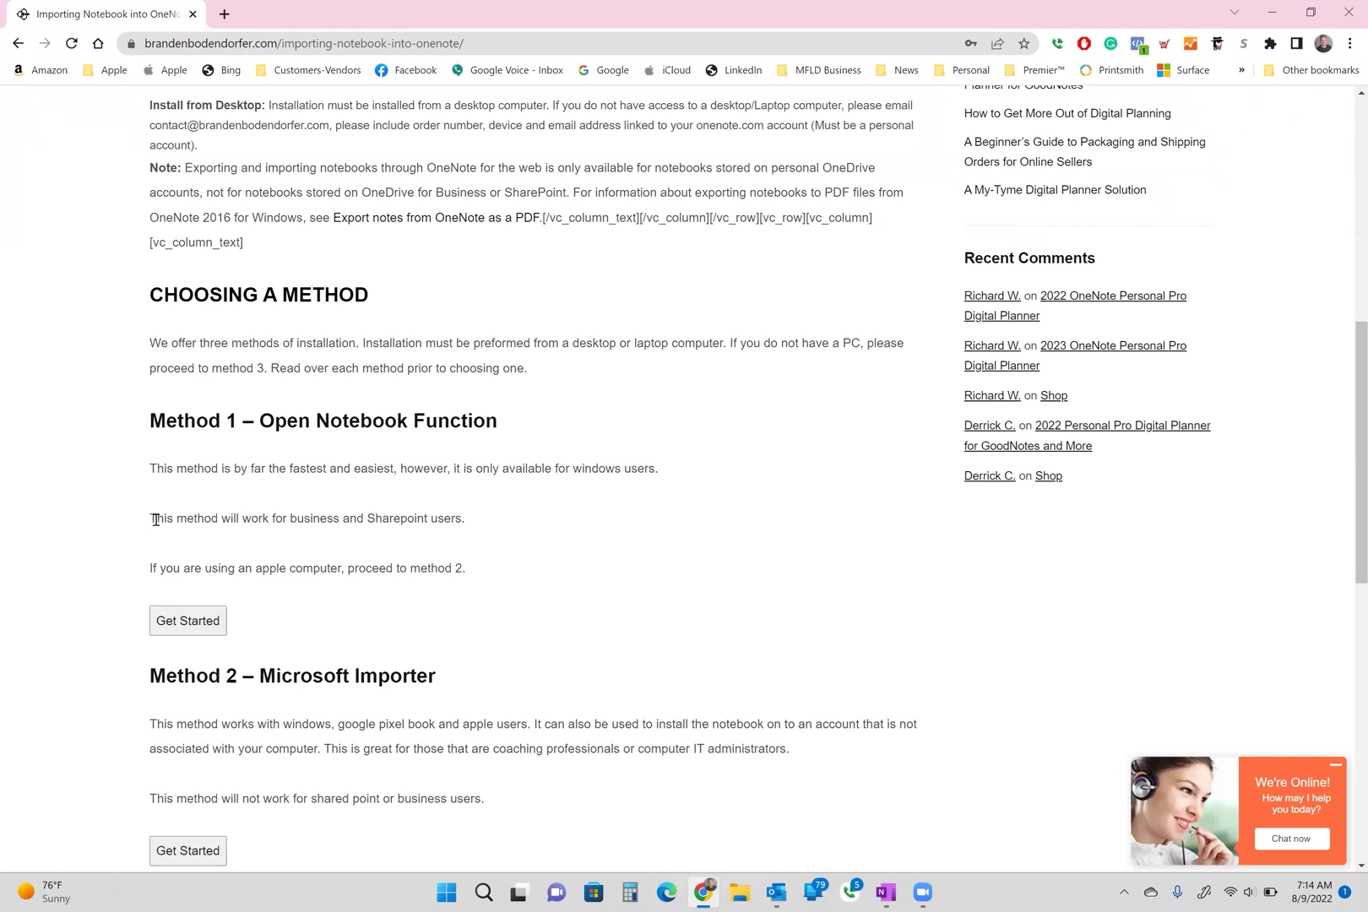
Highlight the business/SharePoint note and the Method 2 intro, then switch to the Outlook invoice email
left_click_drag(149, 518, 480, 525)
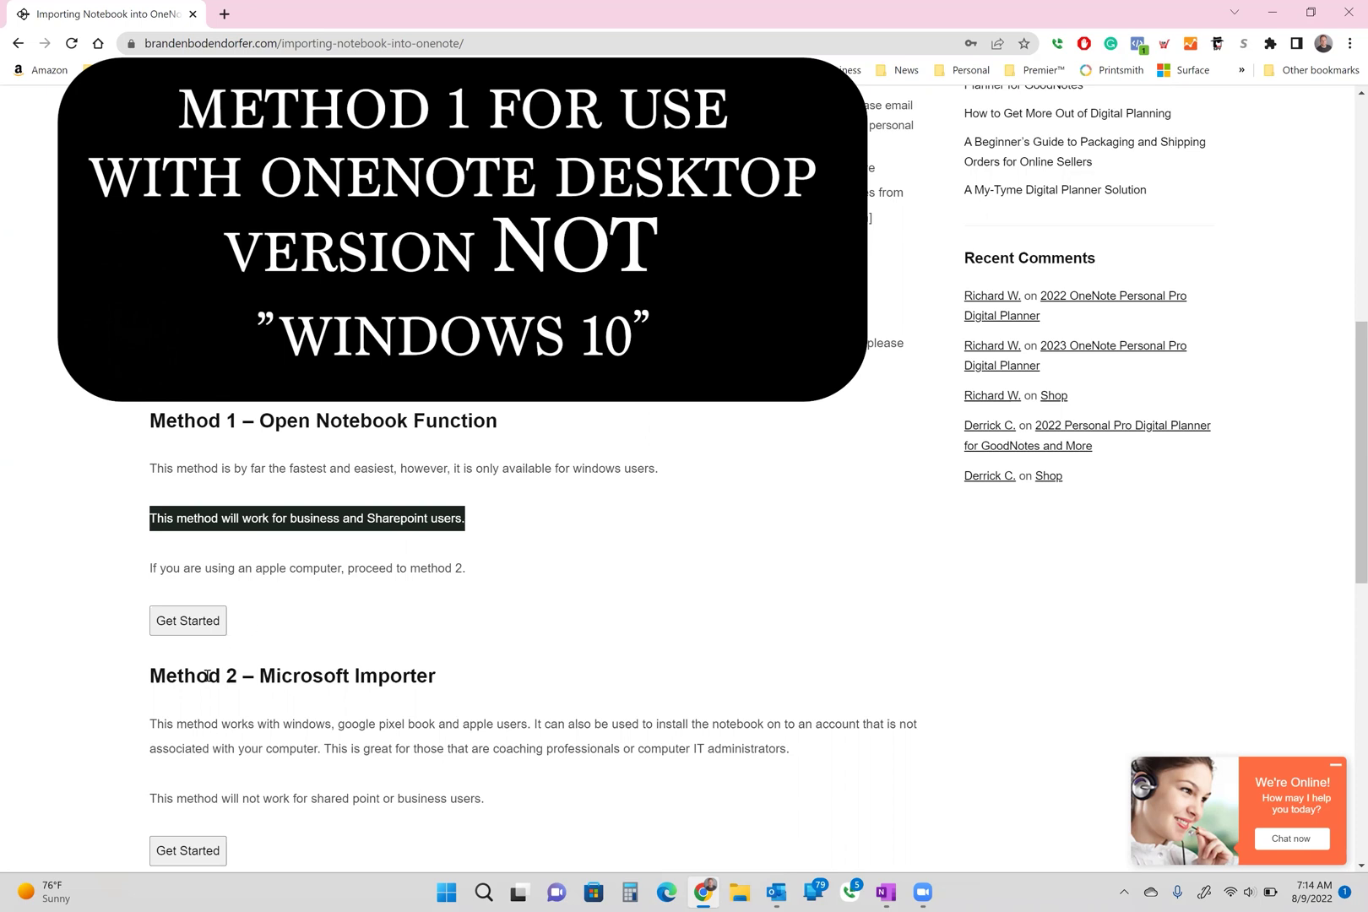
left_click_drag(154, 676, 440, 684)
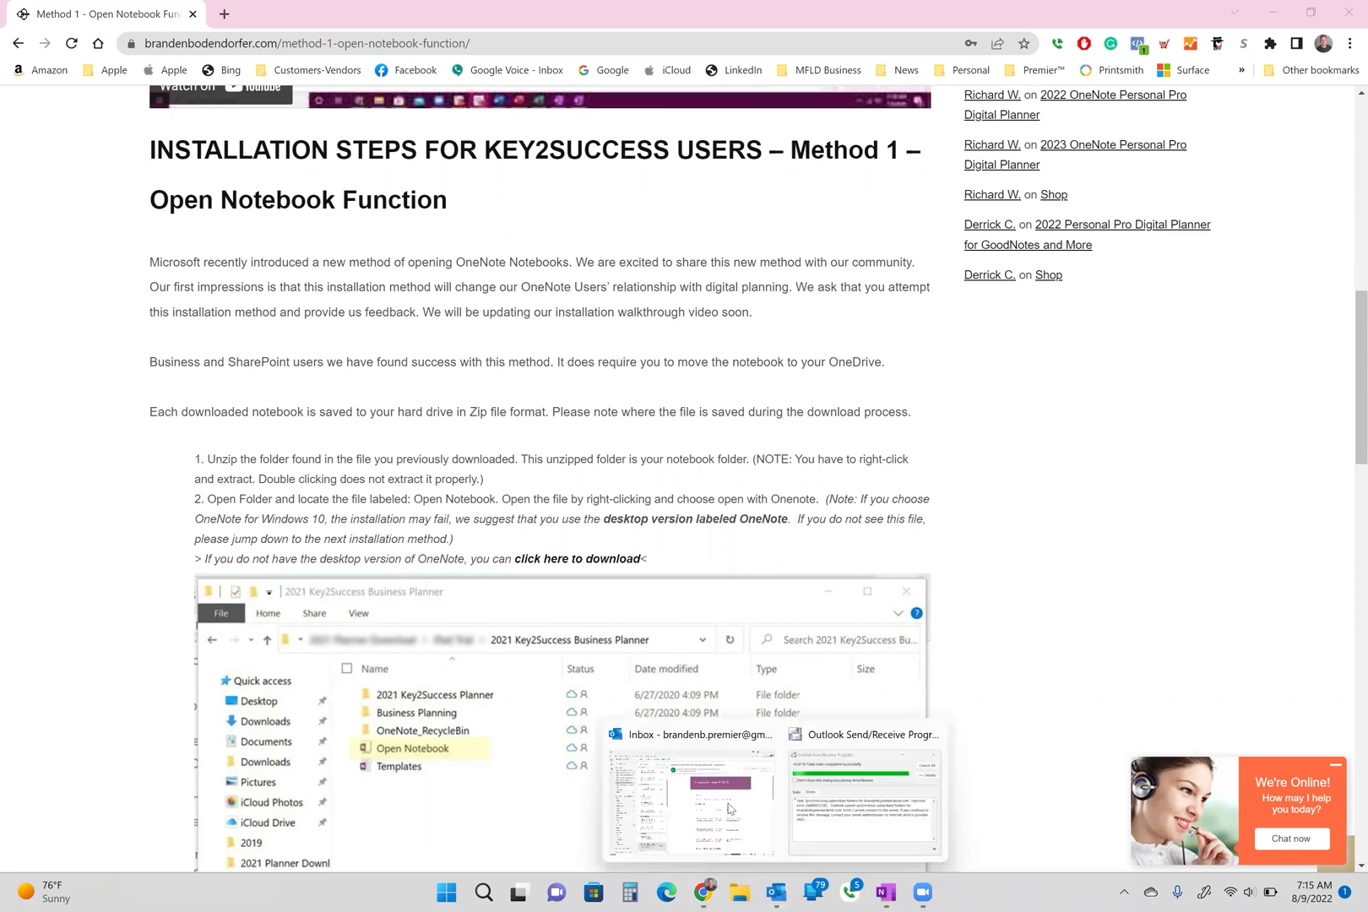
left_click(730, 806)
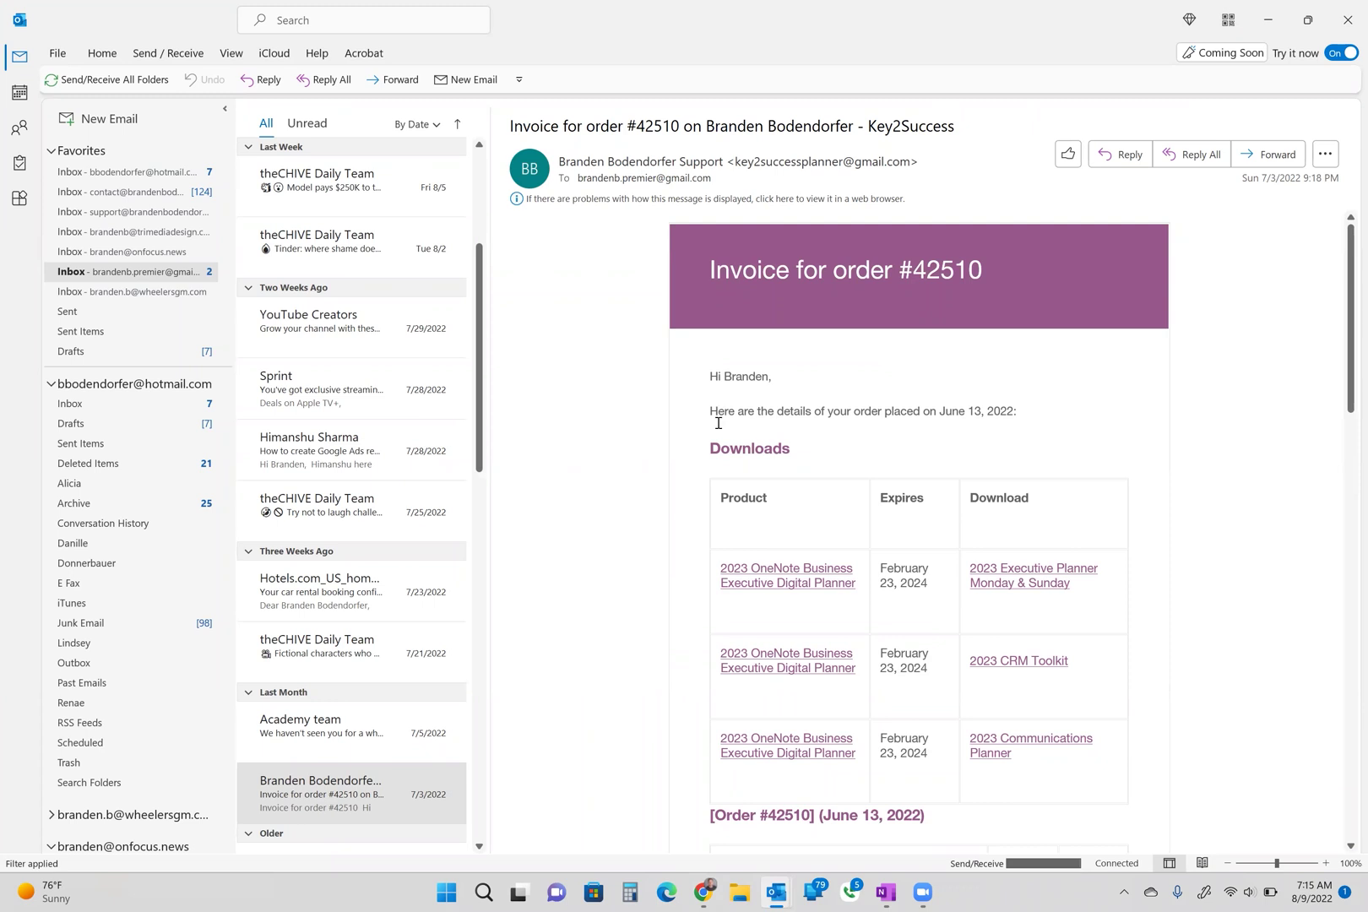
Scroll the invoice email down to the 2023 Executive Planner download links
scroll(947, 424, "down", 1)
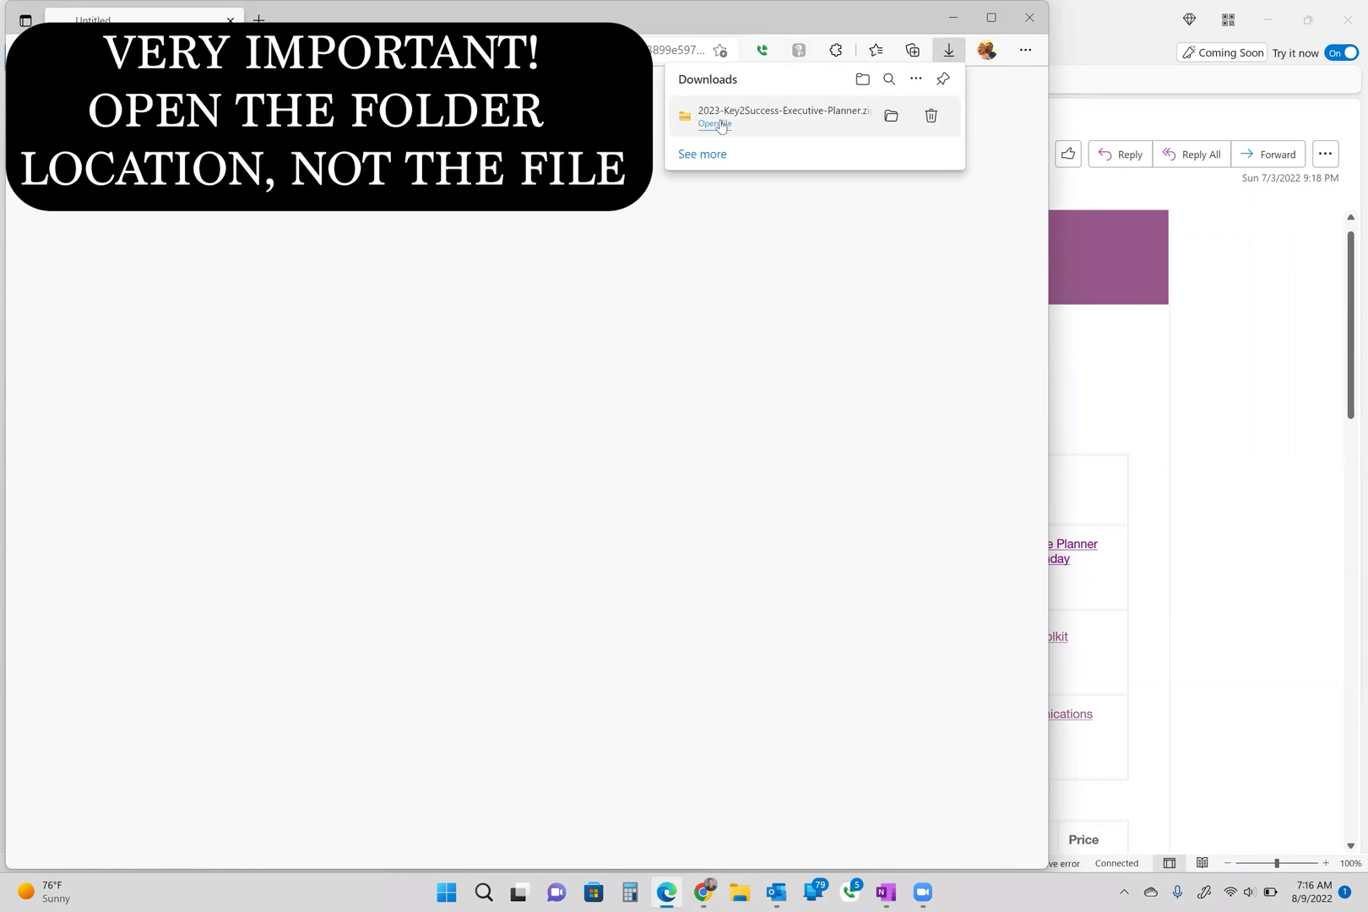
Show the downloaded planner zip in Downloads, peek inside it, and return to Downloads
left_click(892, 117)
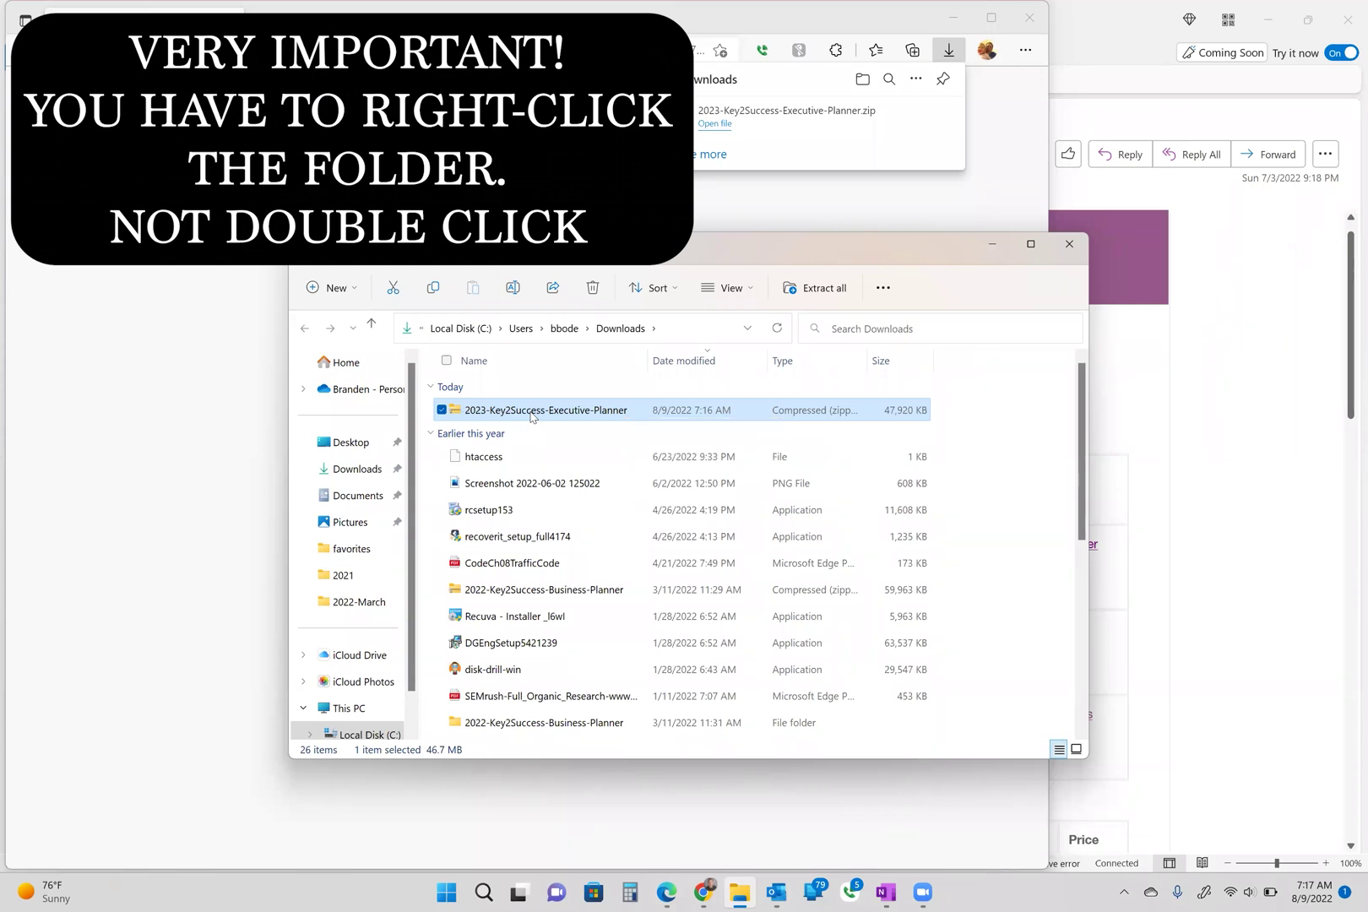
double_click(532, 412)
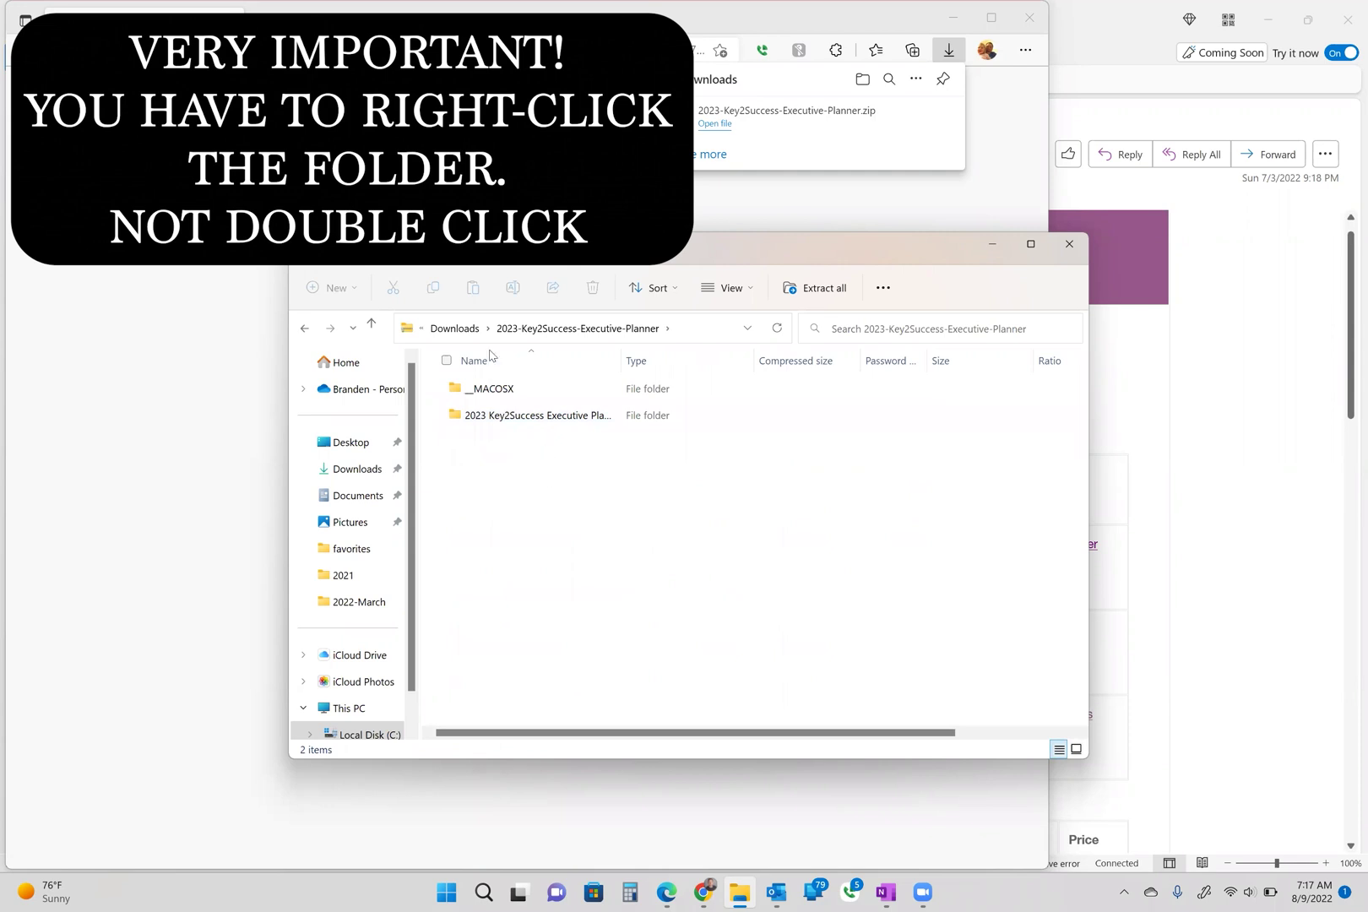
left_click(374, 326)
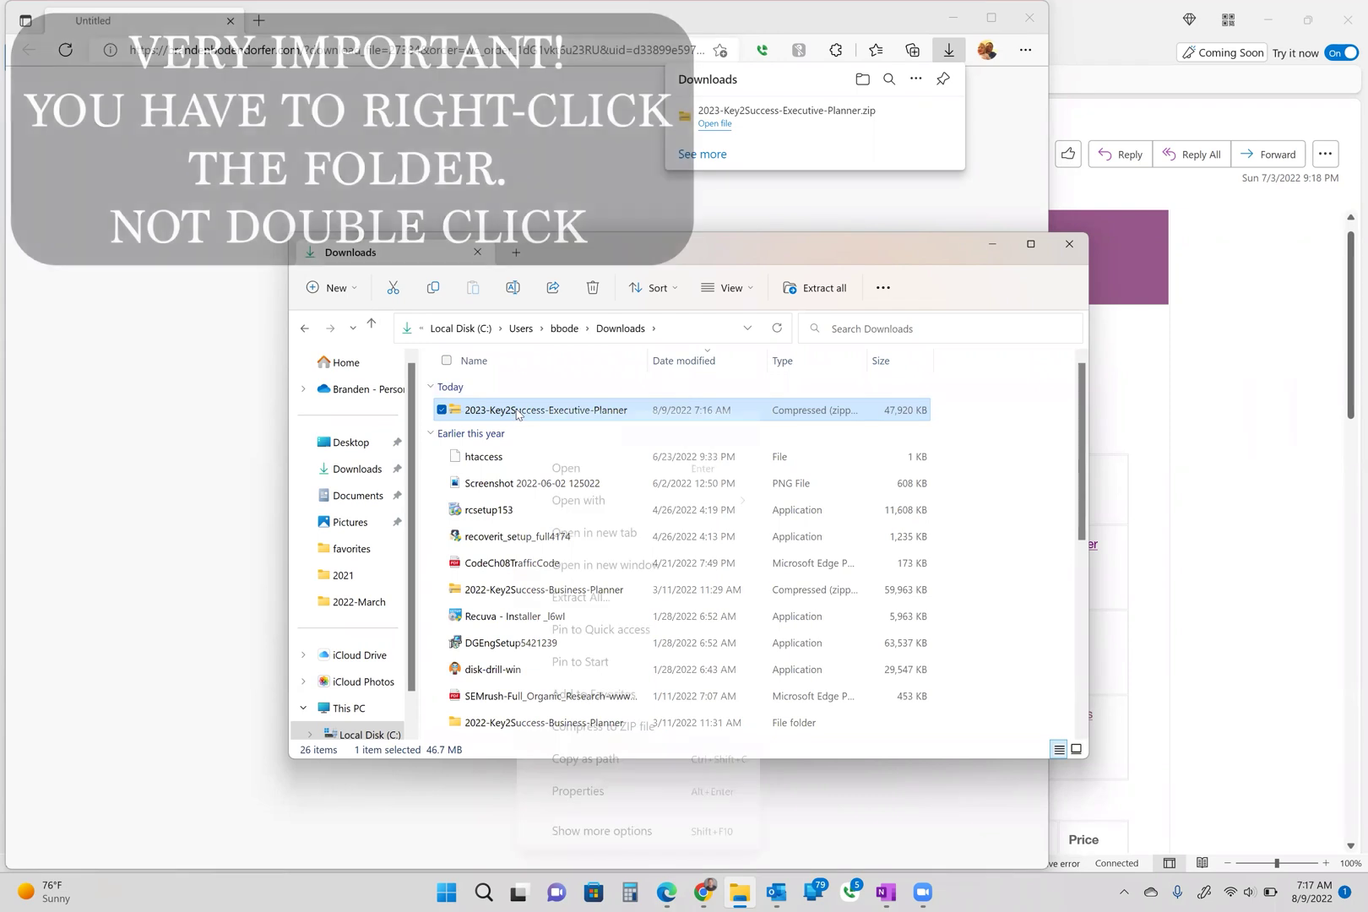
Extract all files from 2023-Key2Success-Executive-Planner.zip into the Downloads folder
right_click(514, 411)
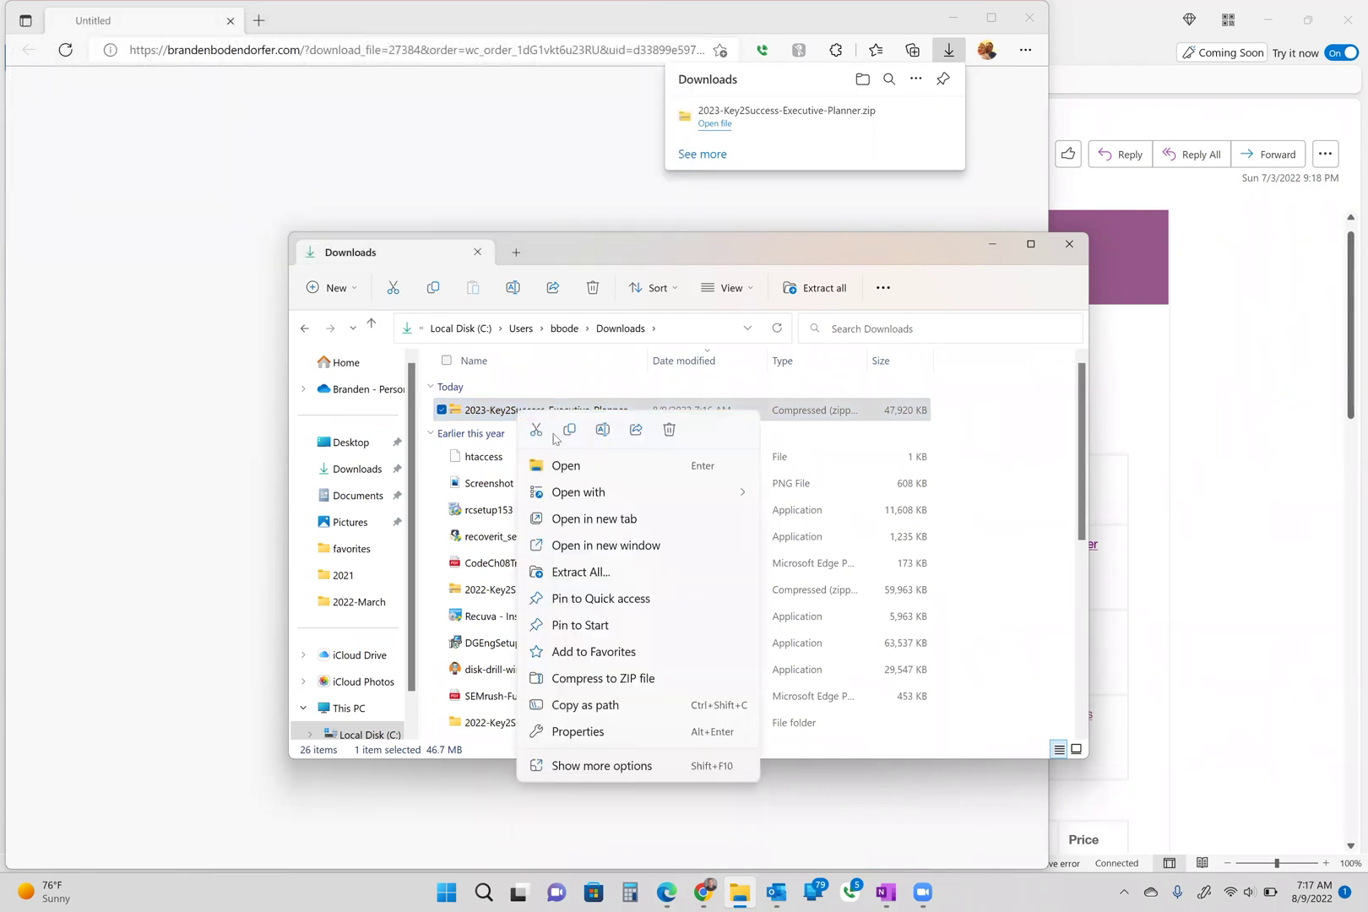
left_click(581, 578)
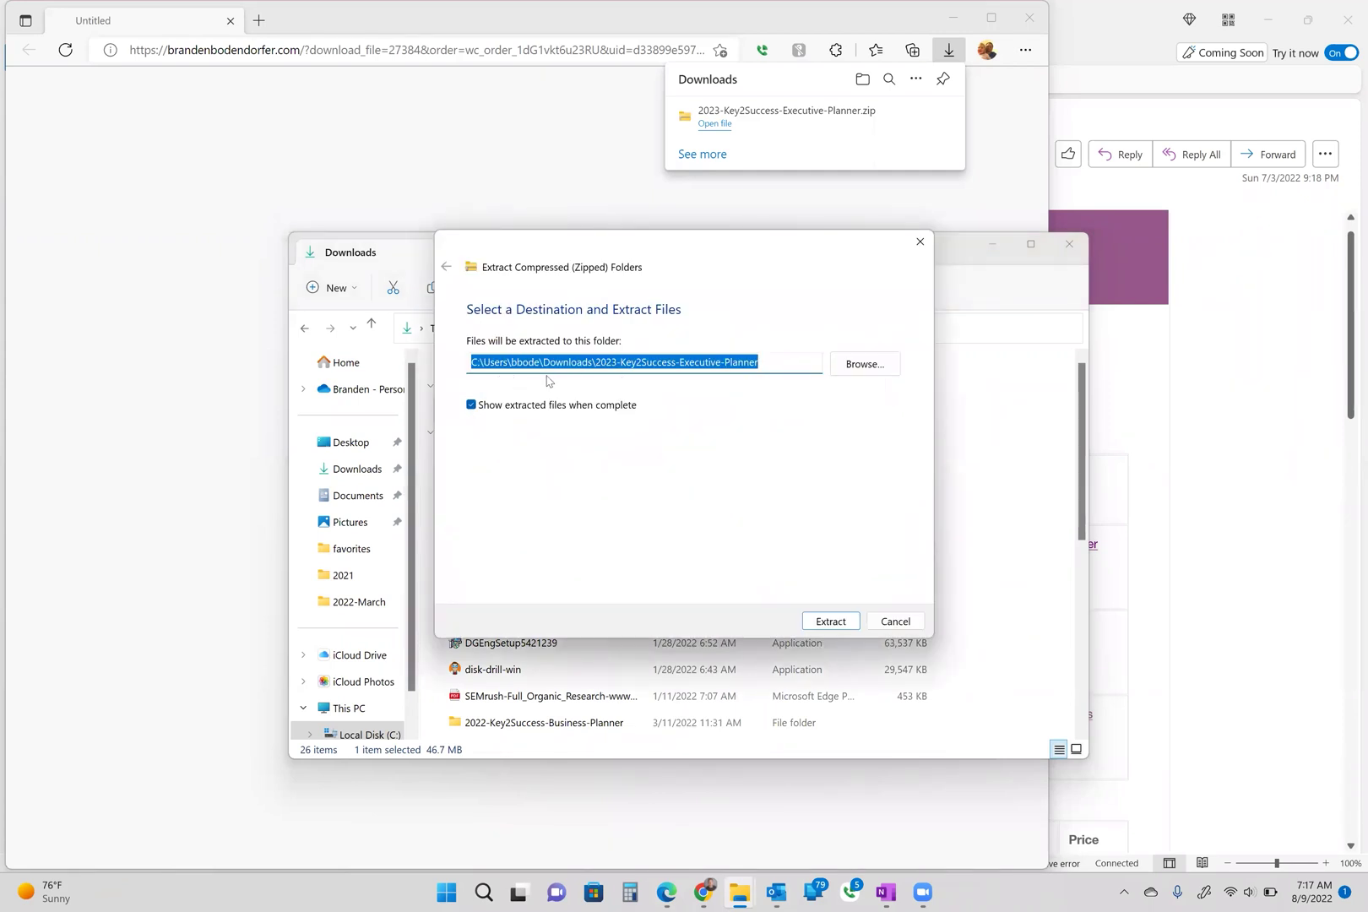
left_click(834, 622)
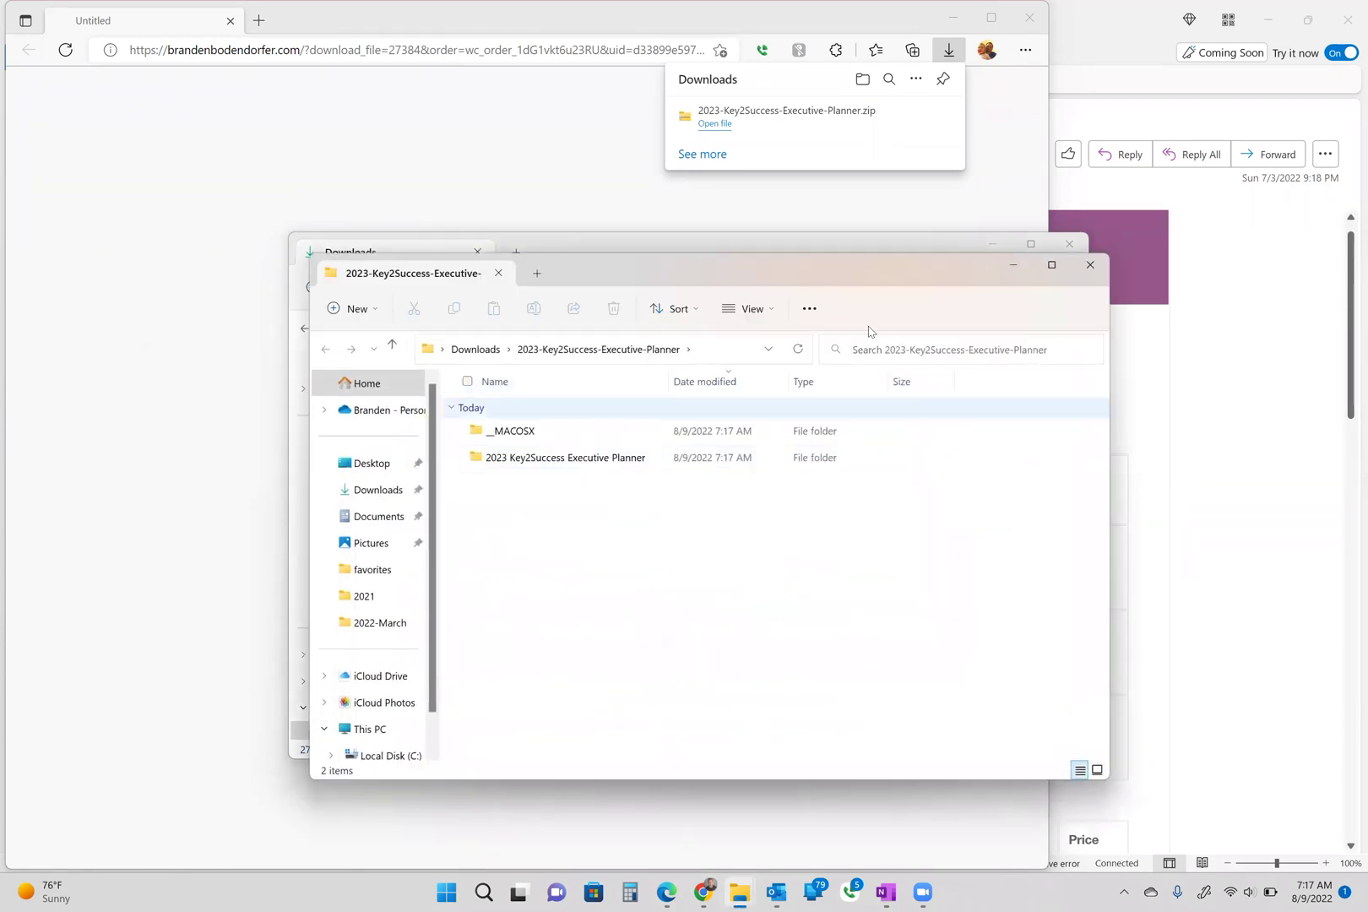
Close the extracted-files window and select the new planner folder in Downloads
left_click(1091, 266)
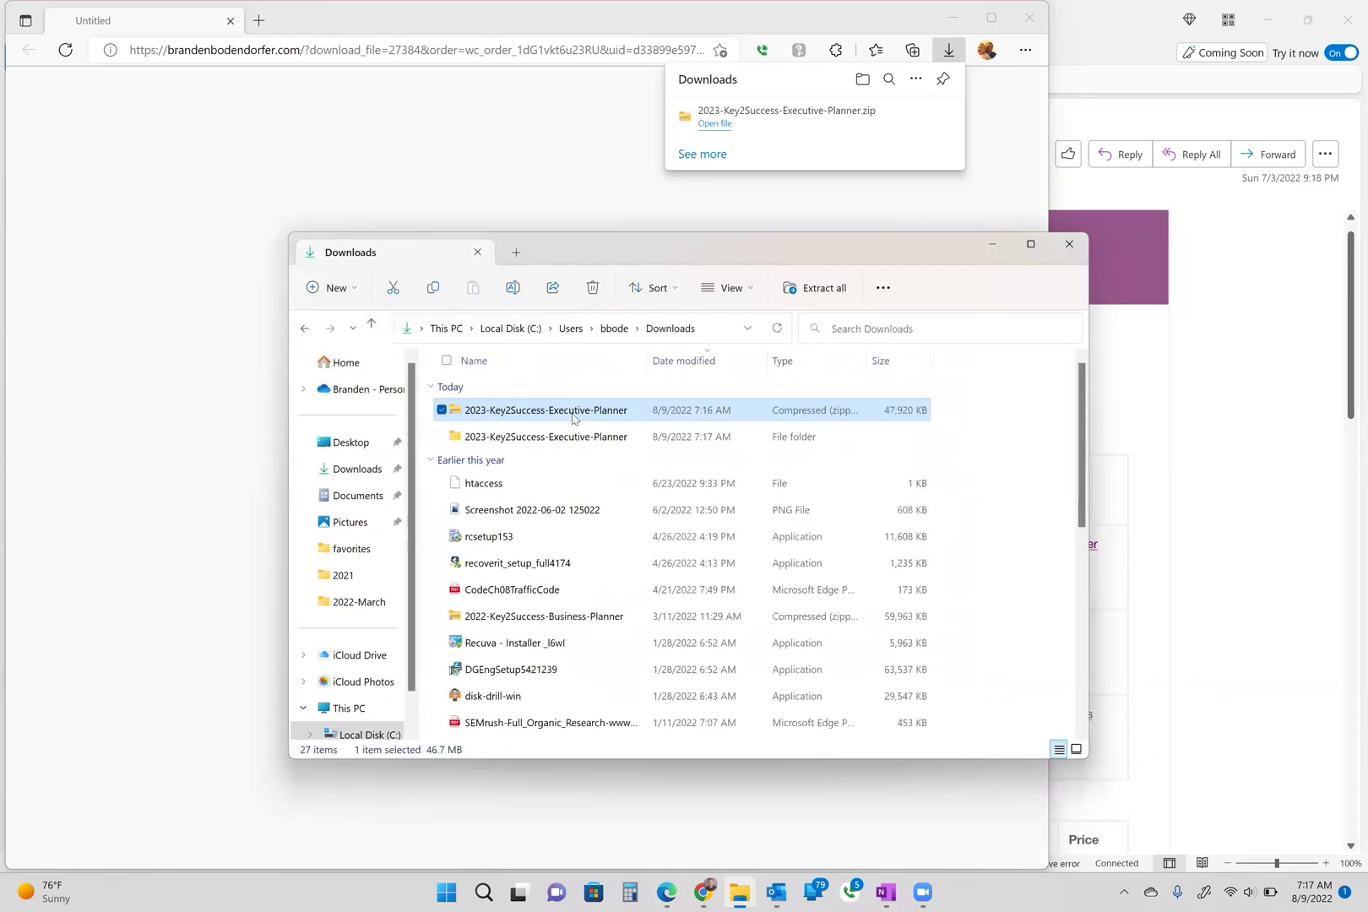
left_click(491, 440)
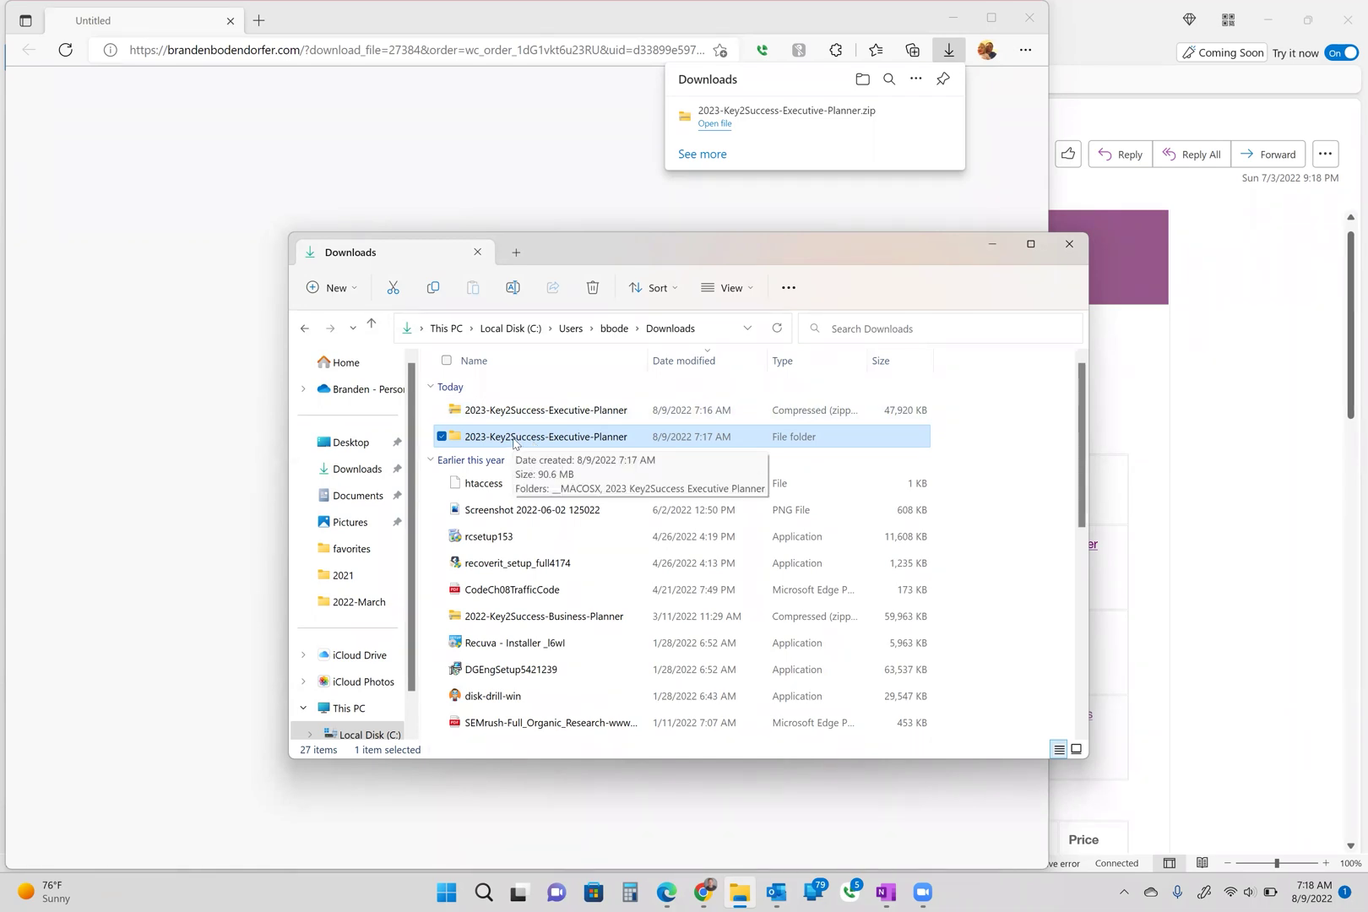
Open the extracted folder and its inner 2023 Key2Success Executive Planner folder, widening the Name column
double_click(512, 438)
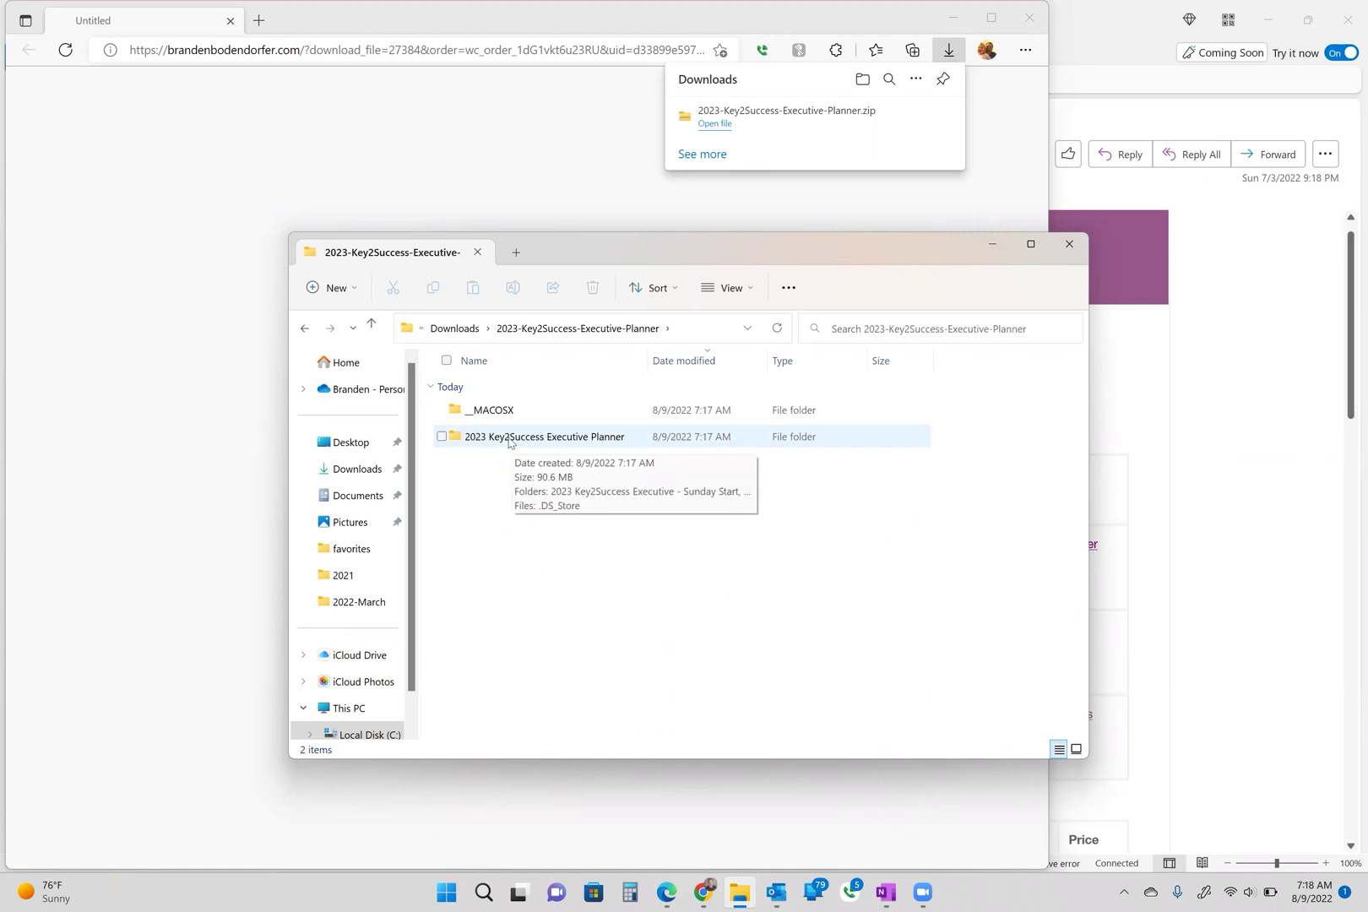
double_click(509, 440)
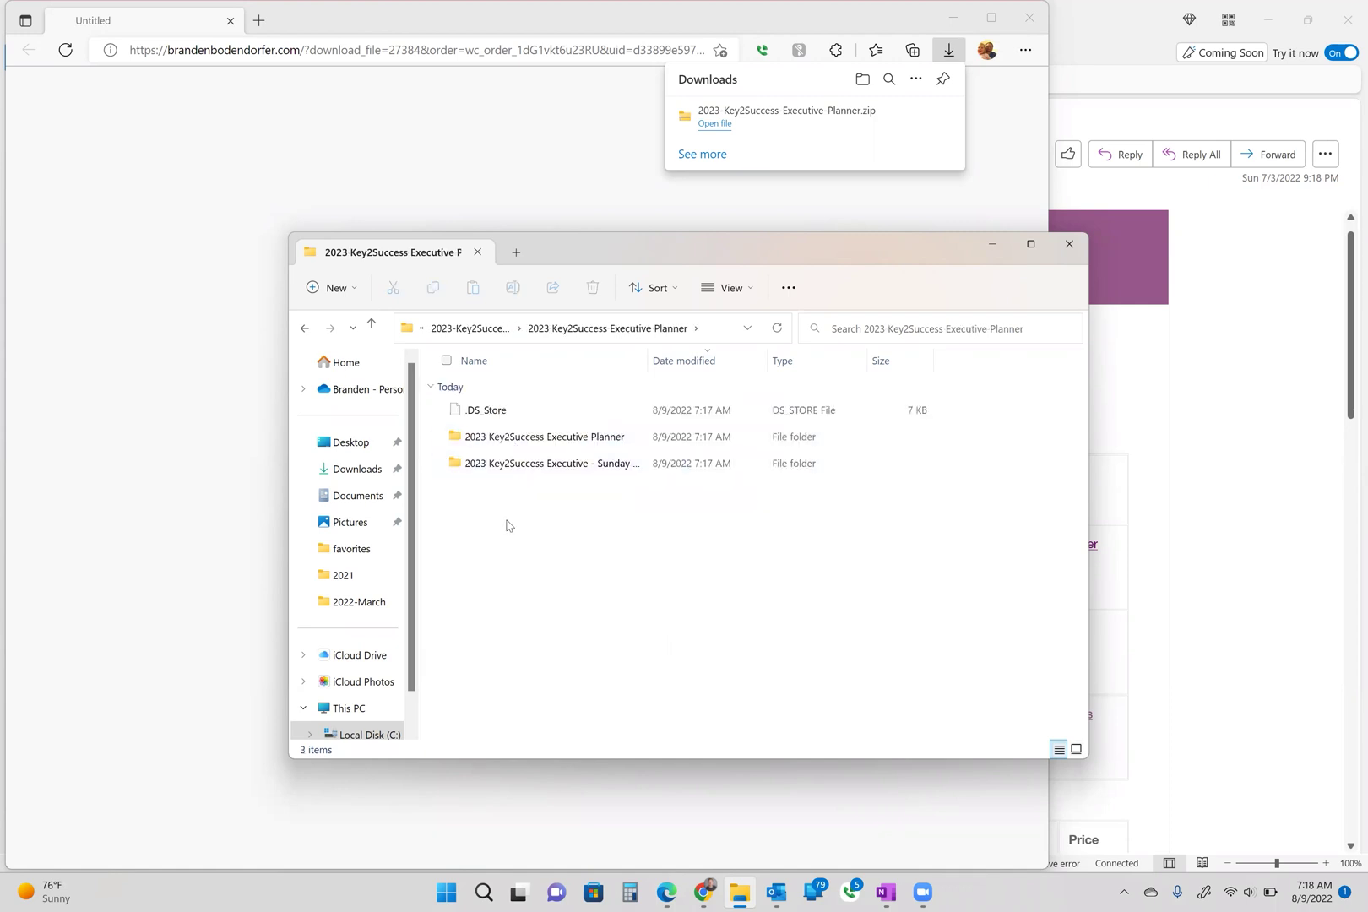
left_click_drag(649, 363, 717, 365)
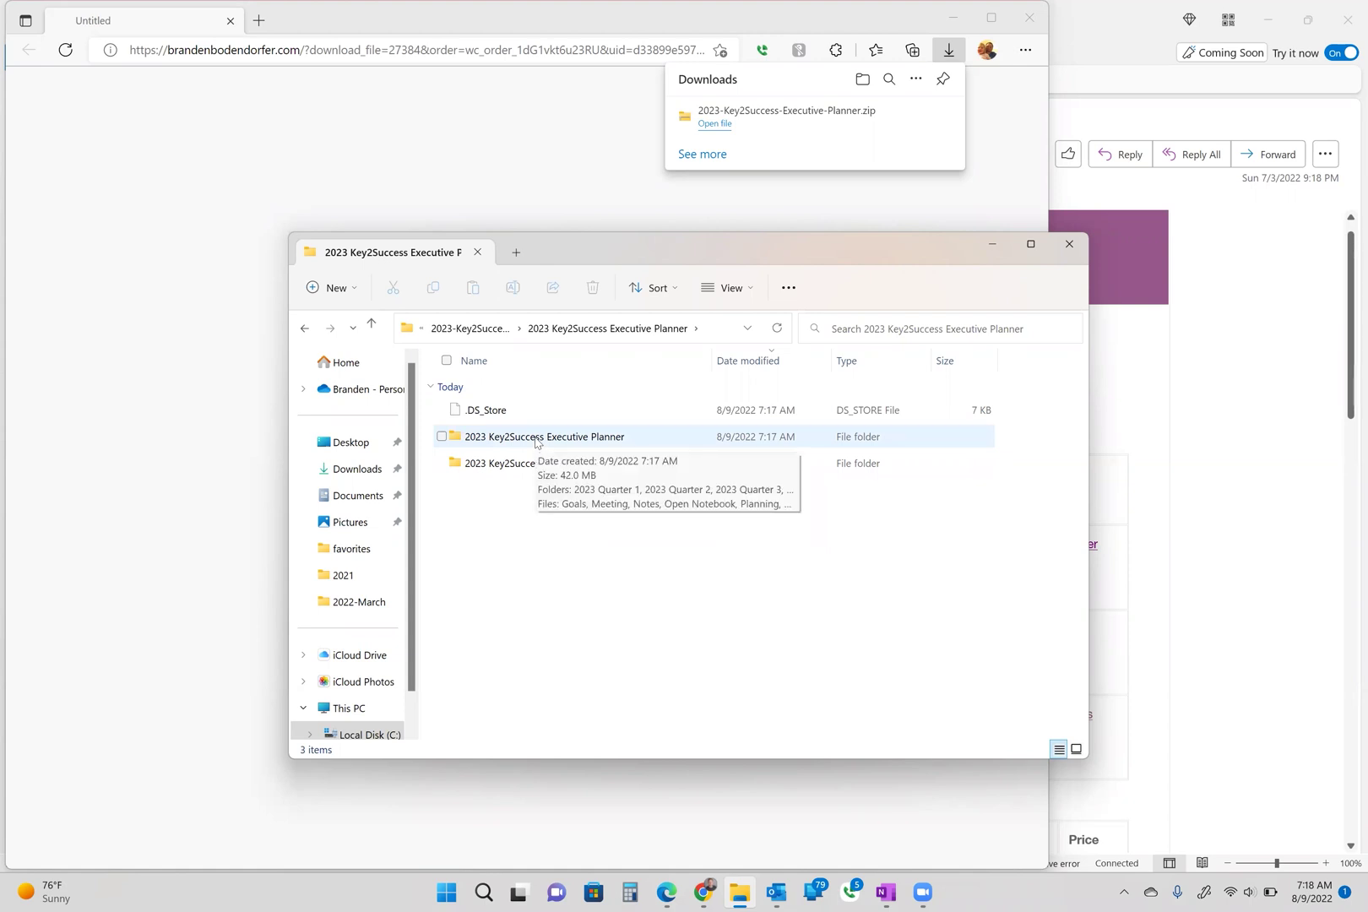
Open the Executive Planner notebook folder and select its 6 KB Open Notebook file
double_click(536, 439)
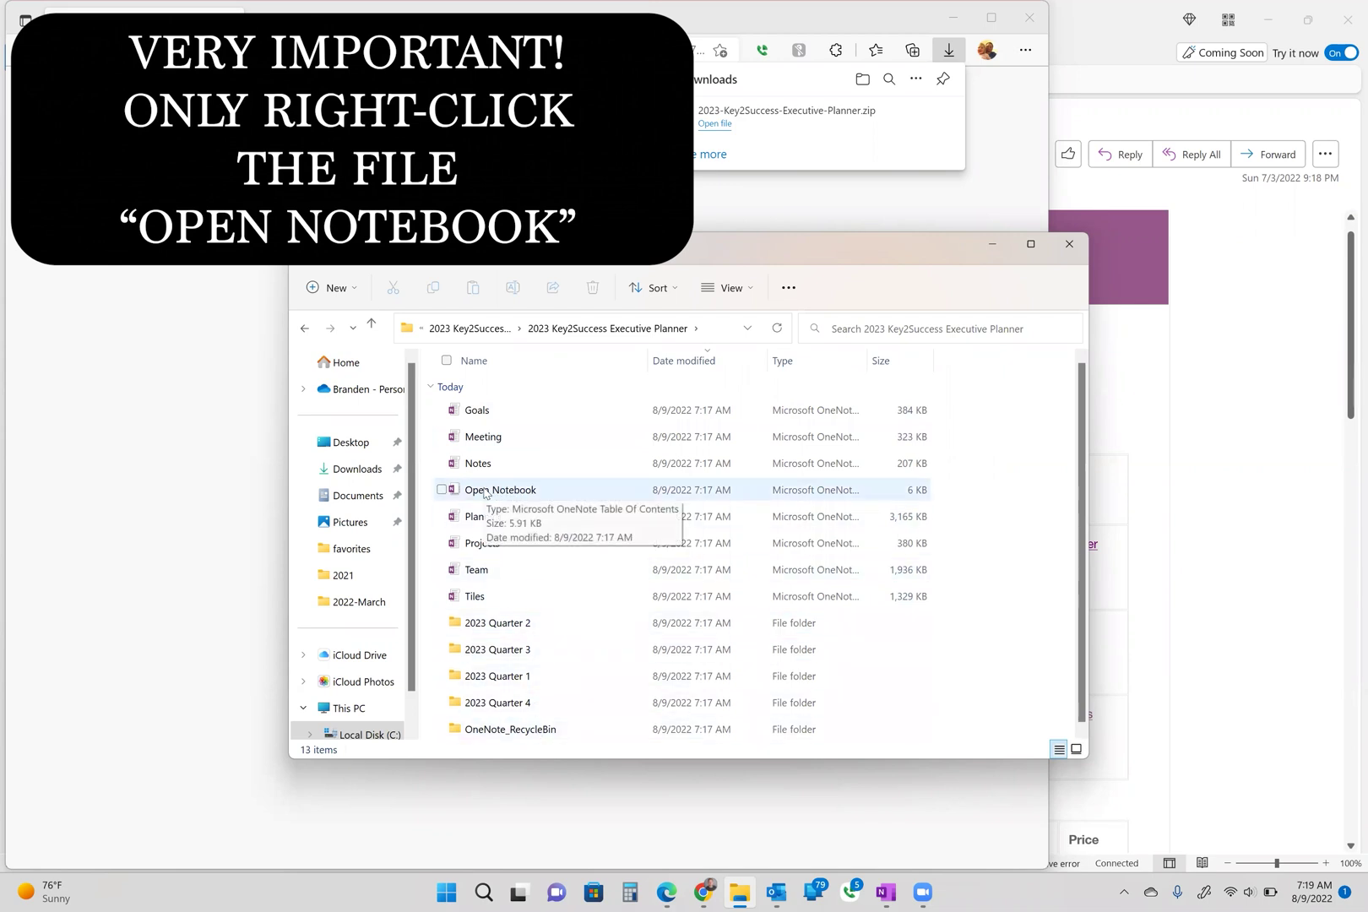
left_click(486, 493)
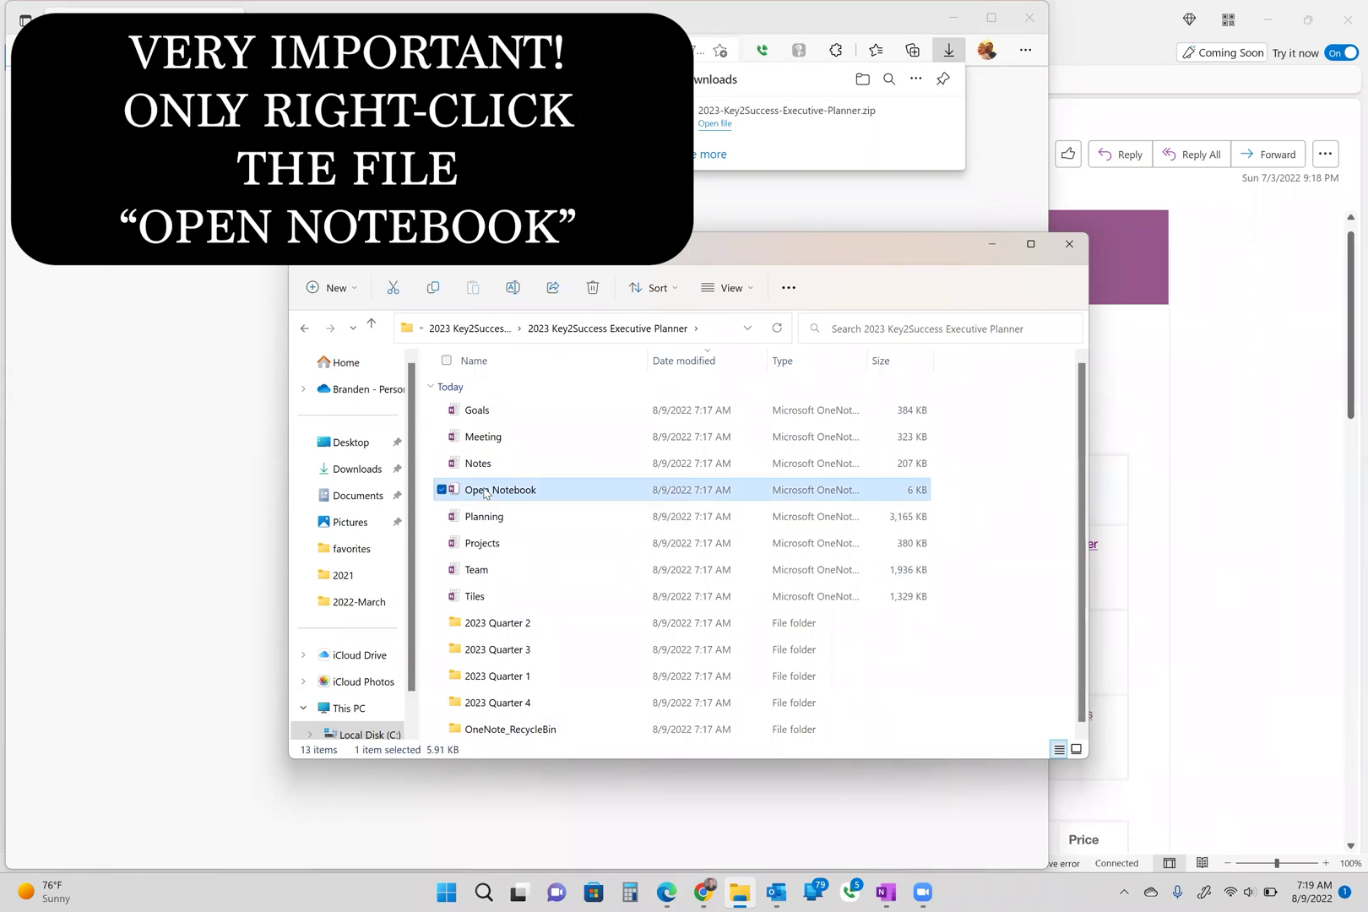
Check Open Notebook's Open with options, then return Chrome to the Importing Notebook into OneNote page
right_click(485, 493)
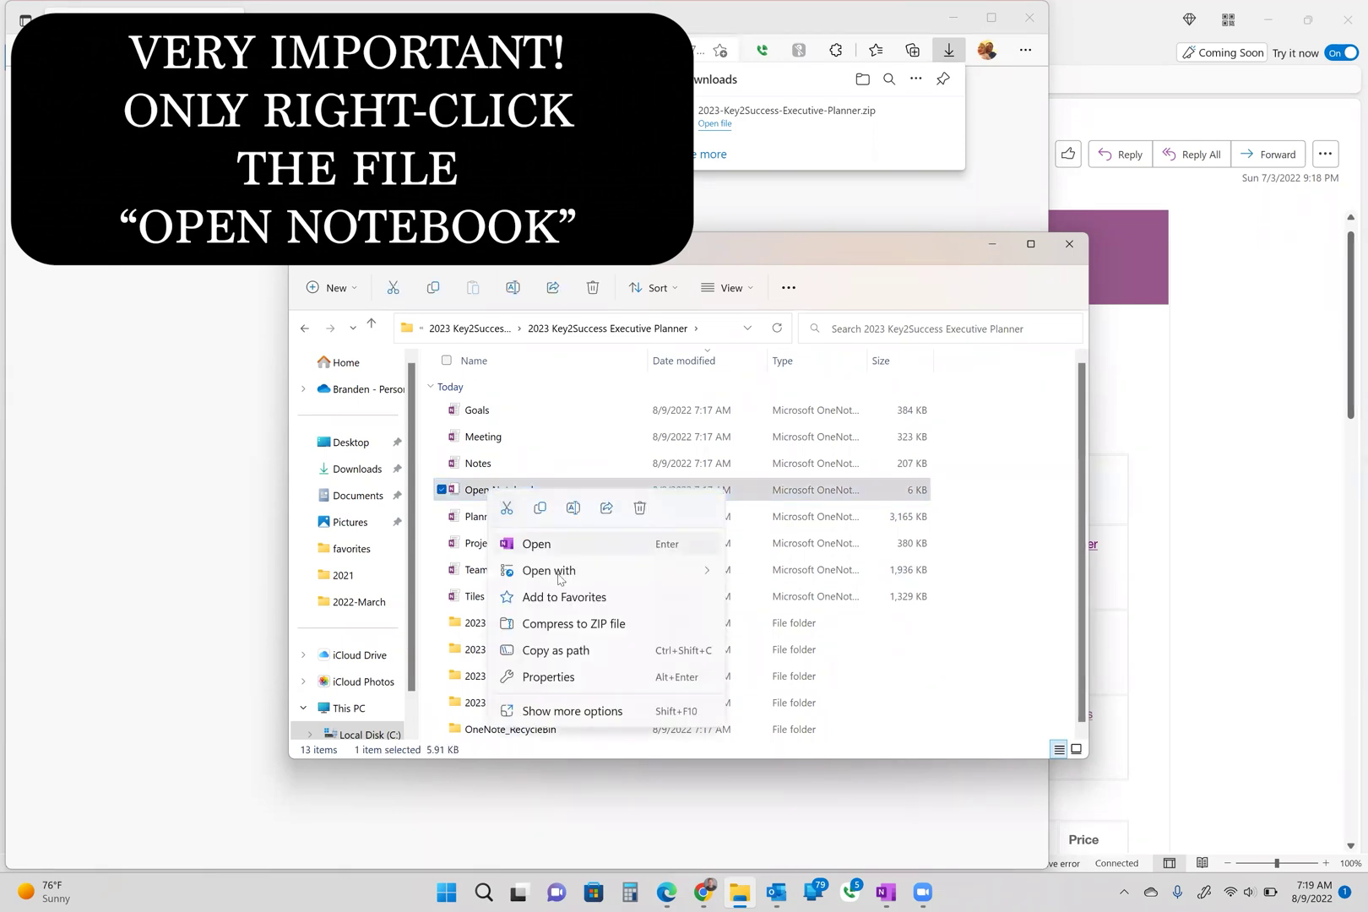
mouse_move(561, 570)
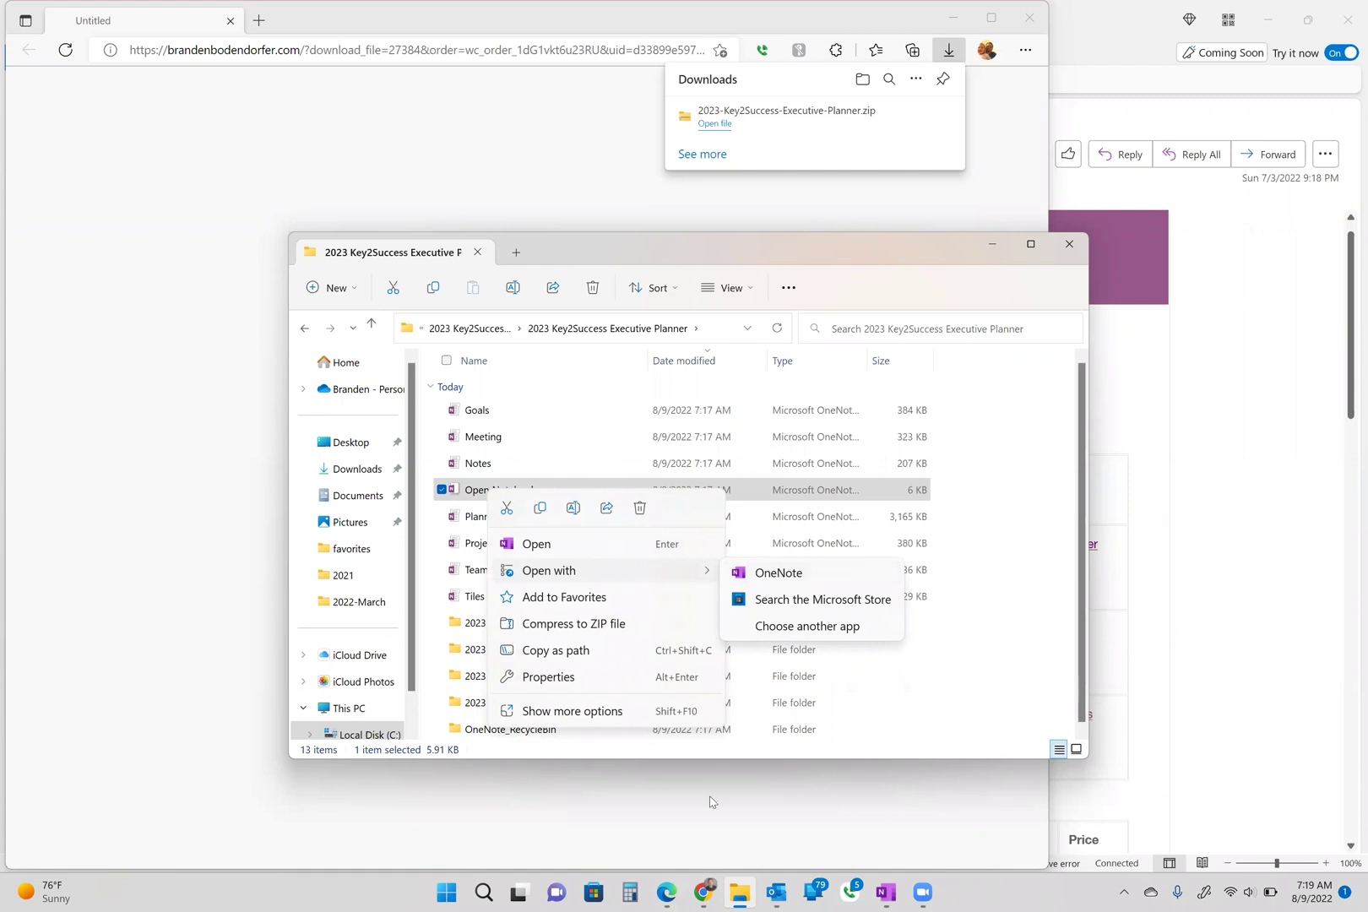
mouse_move(702, 893)
left_click(689, 729)
left_click(21, 46)
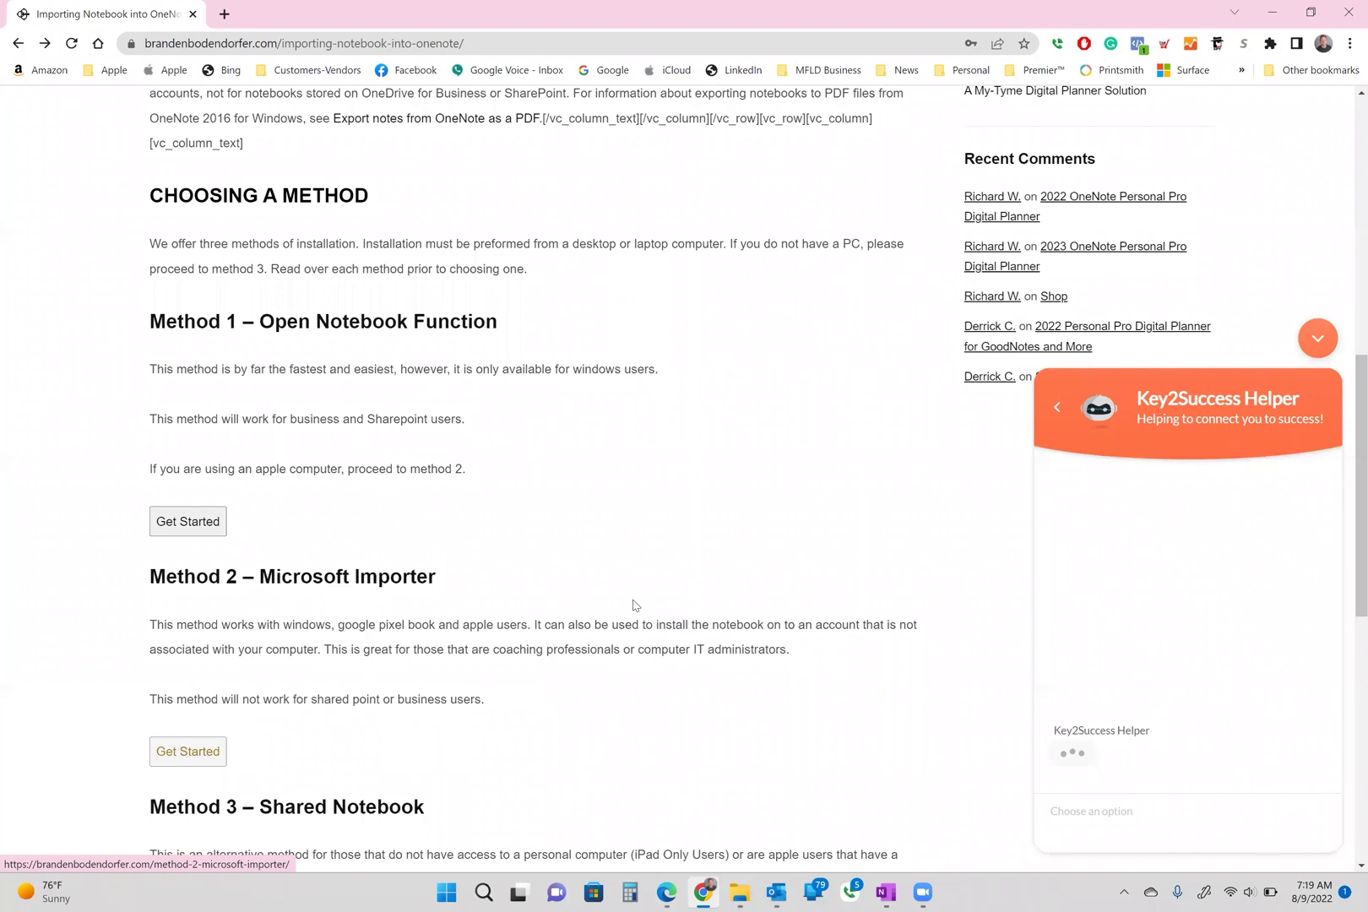
Scroll the Method 2 – Microsoft Importer guide down to its step-by-step unzip-and-import instructions
scroll(667, 558, "down", 3)
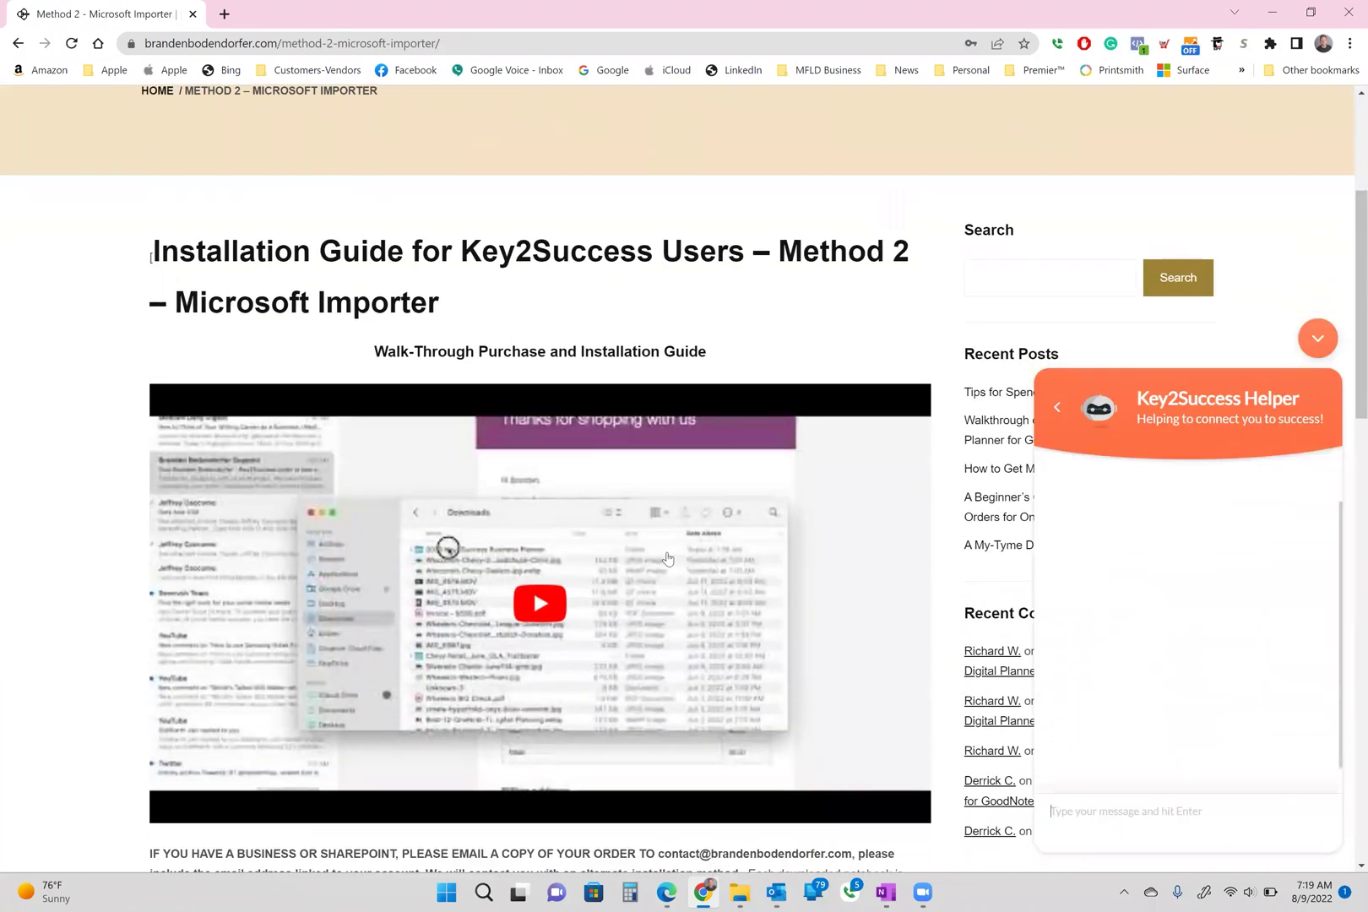
scroll(667, 558, "down", 2)
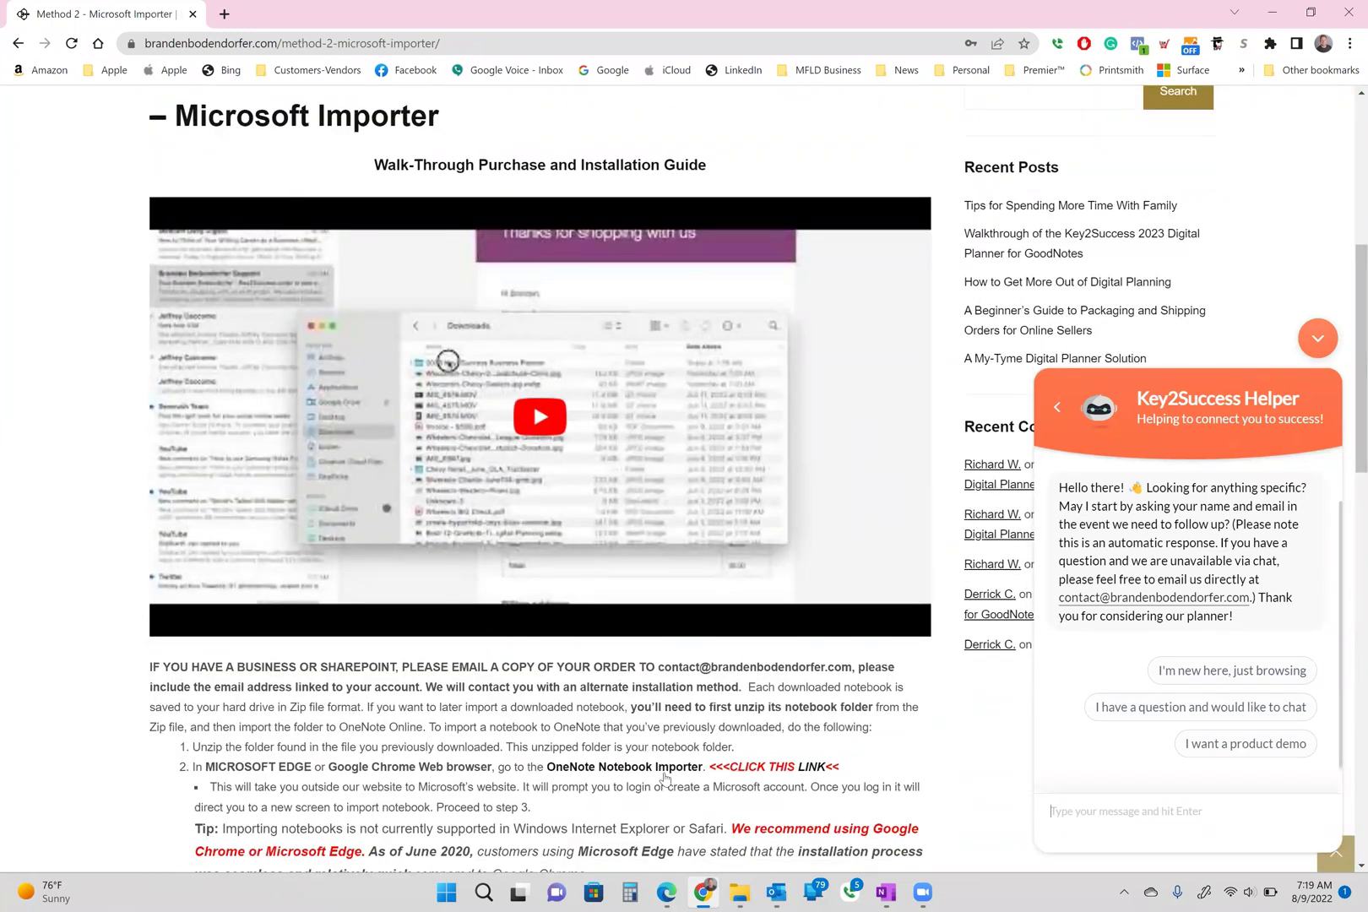
From the planner folder, open the Open Notebook file with OneNote
left_click(748, 894)
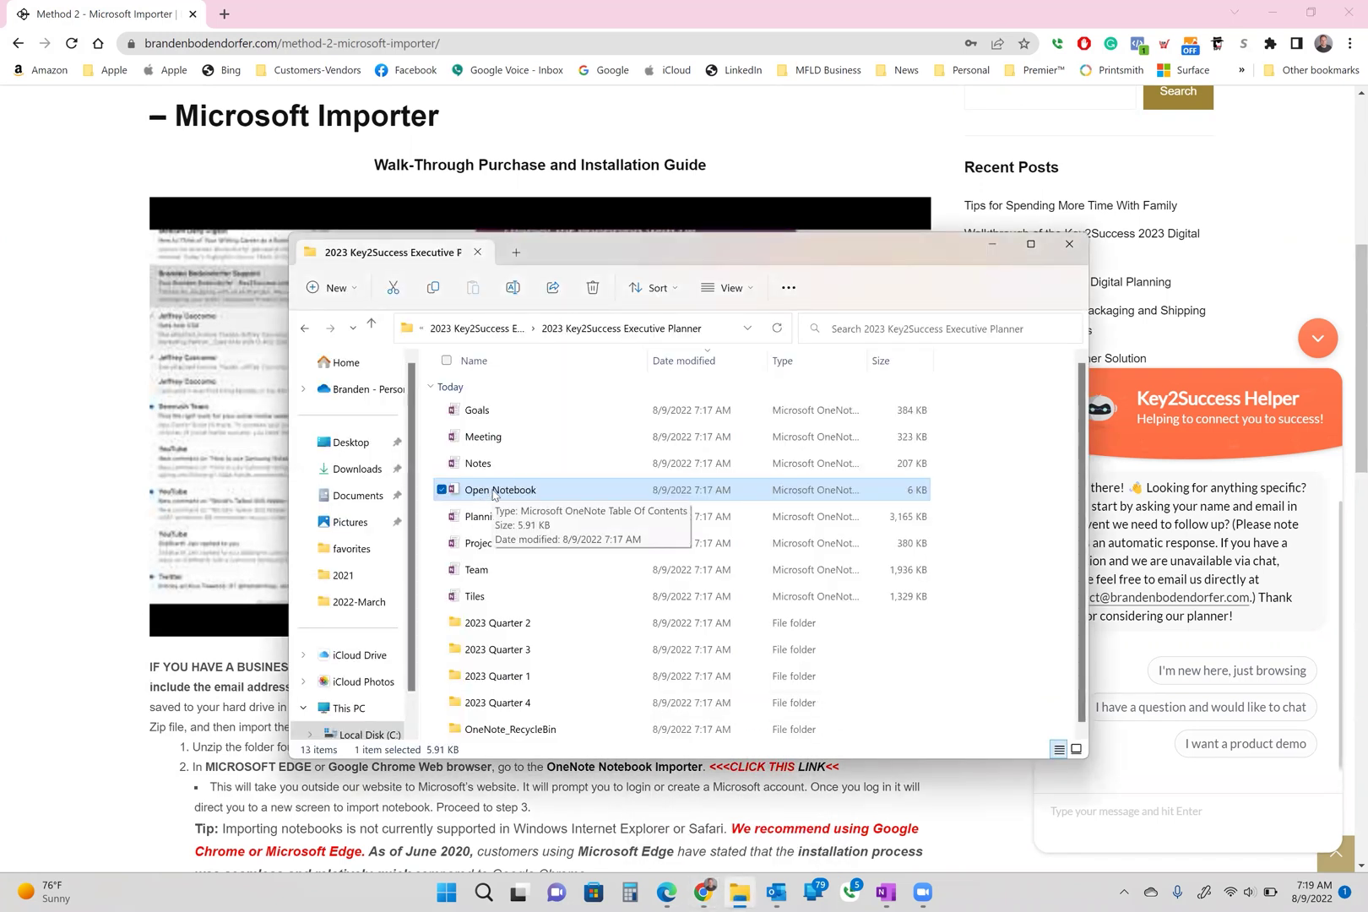
right_click(495, 495)
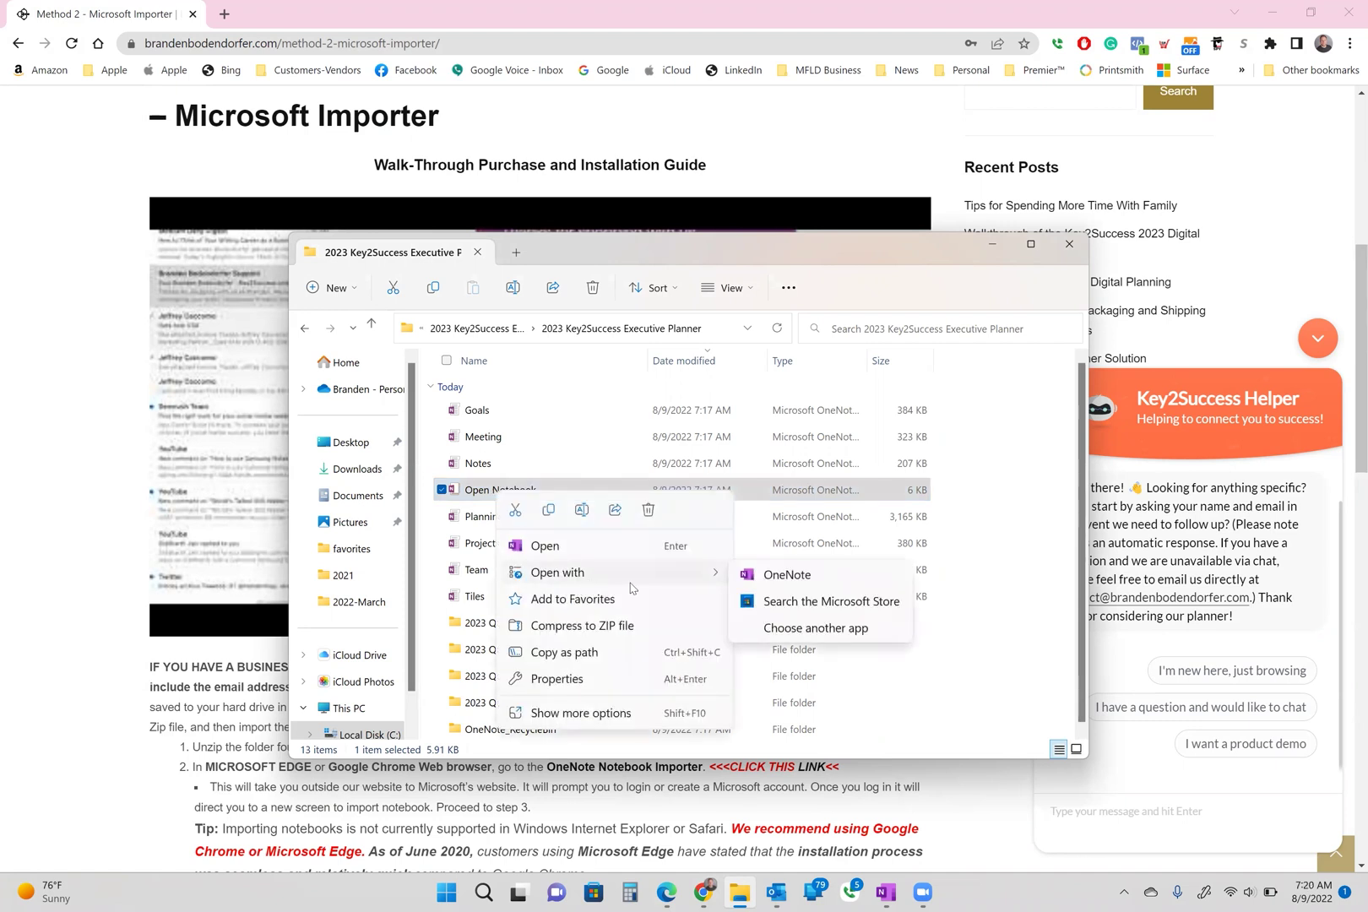
left_click(808, 586)
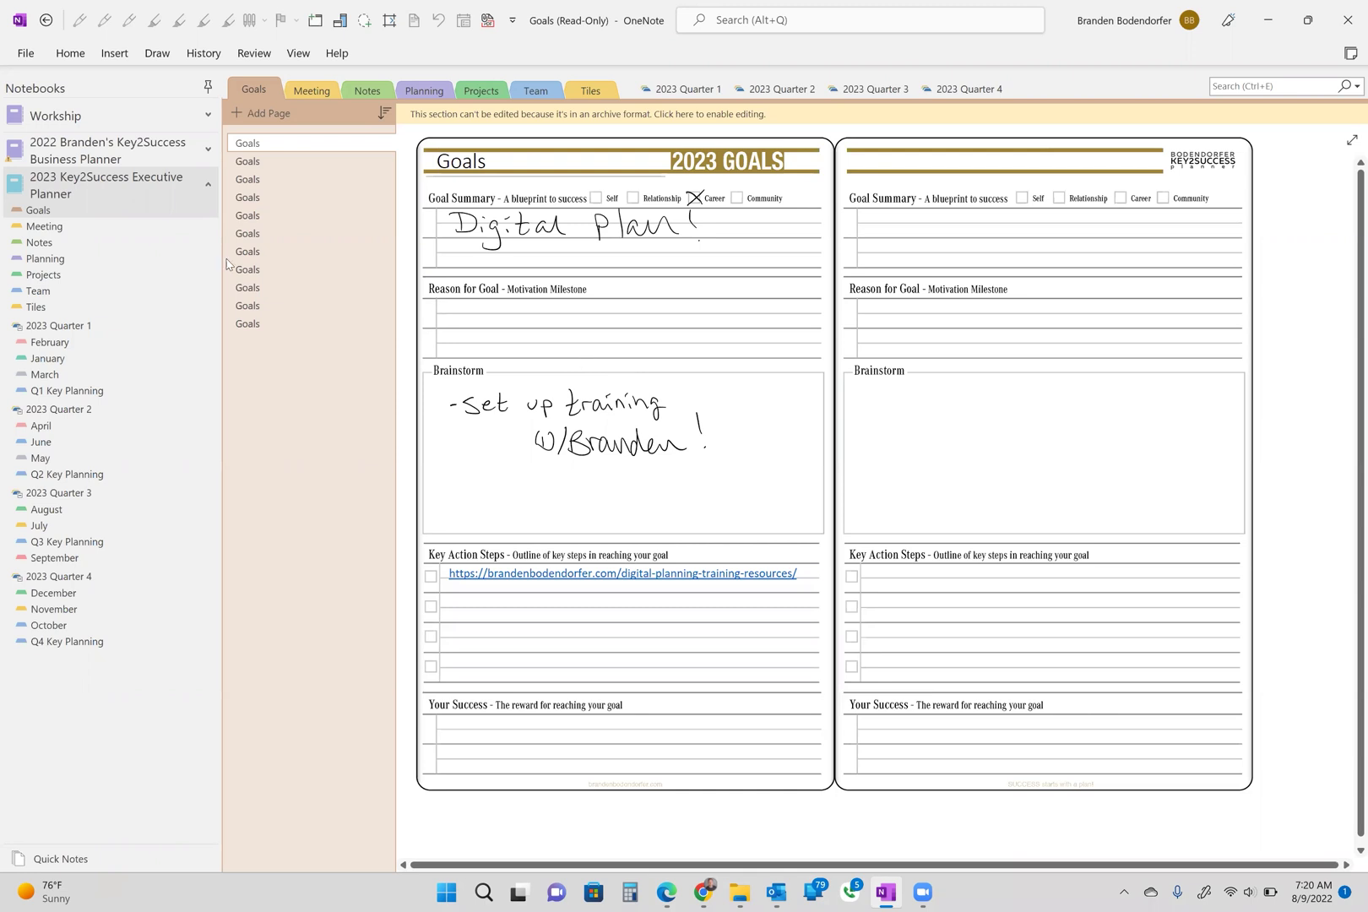
On File > Info, select the Executive Planner's full path, revealing its local Downloads location
left_click(26, 53)
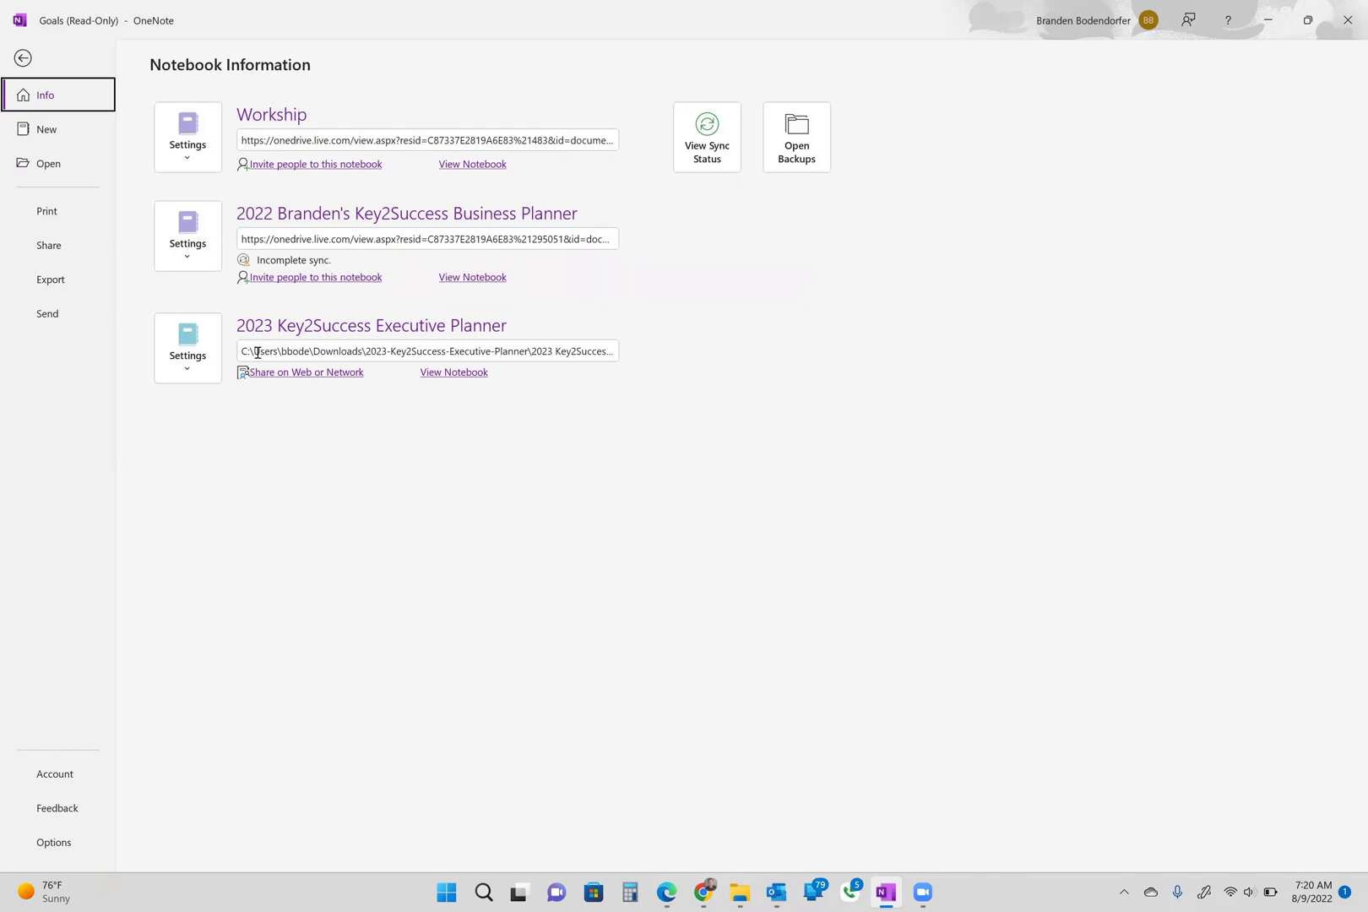
left_click(339, 352)
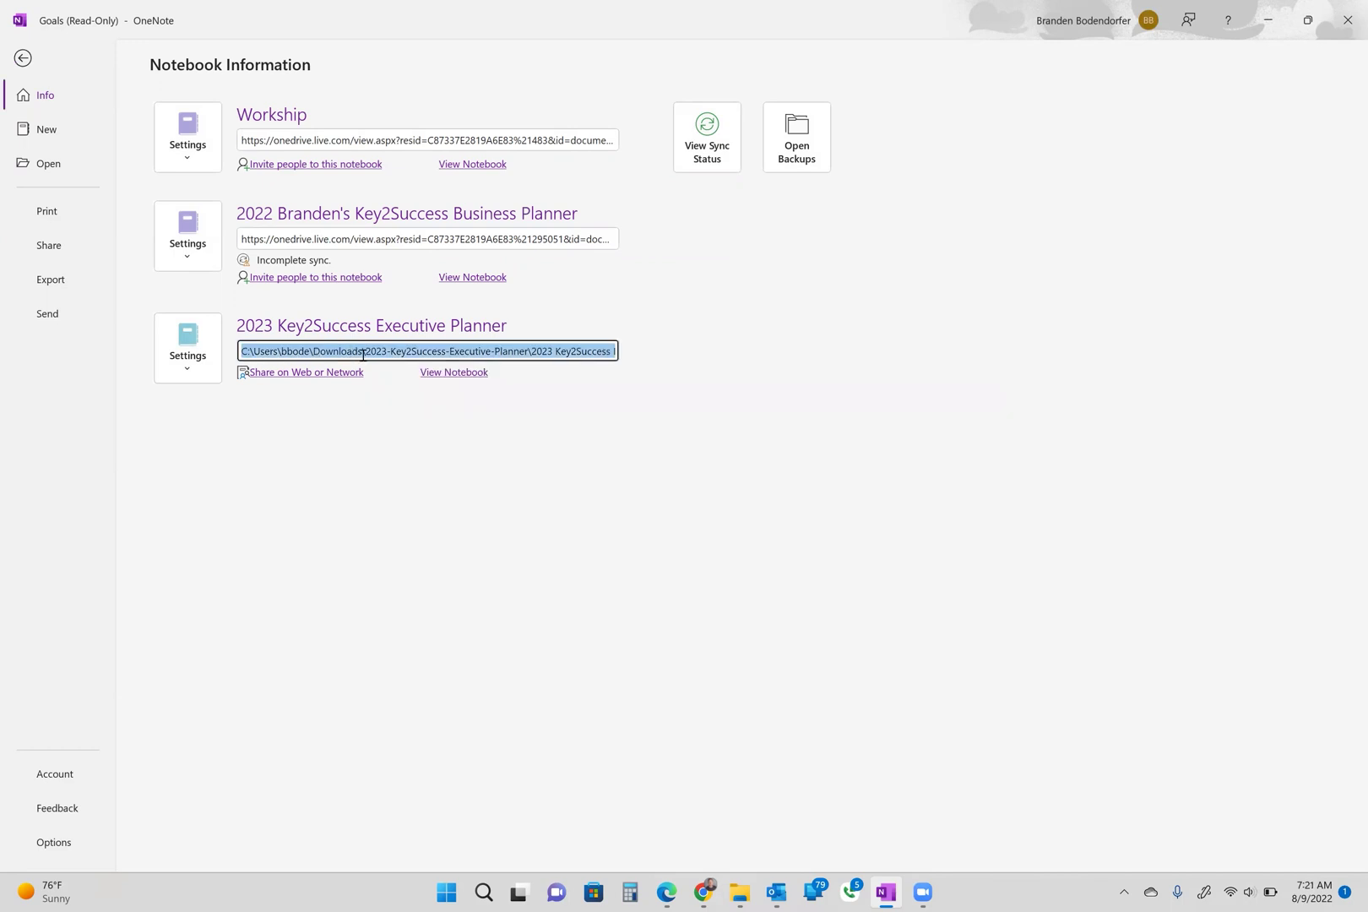
Share the Executive Planner and choose OneDrive - Personal as the destination
left_click(289, 374)
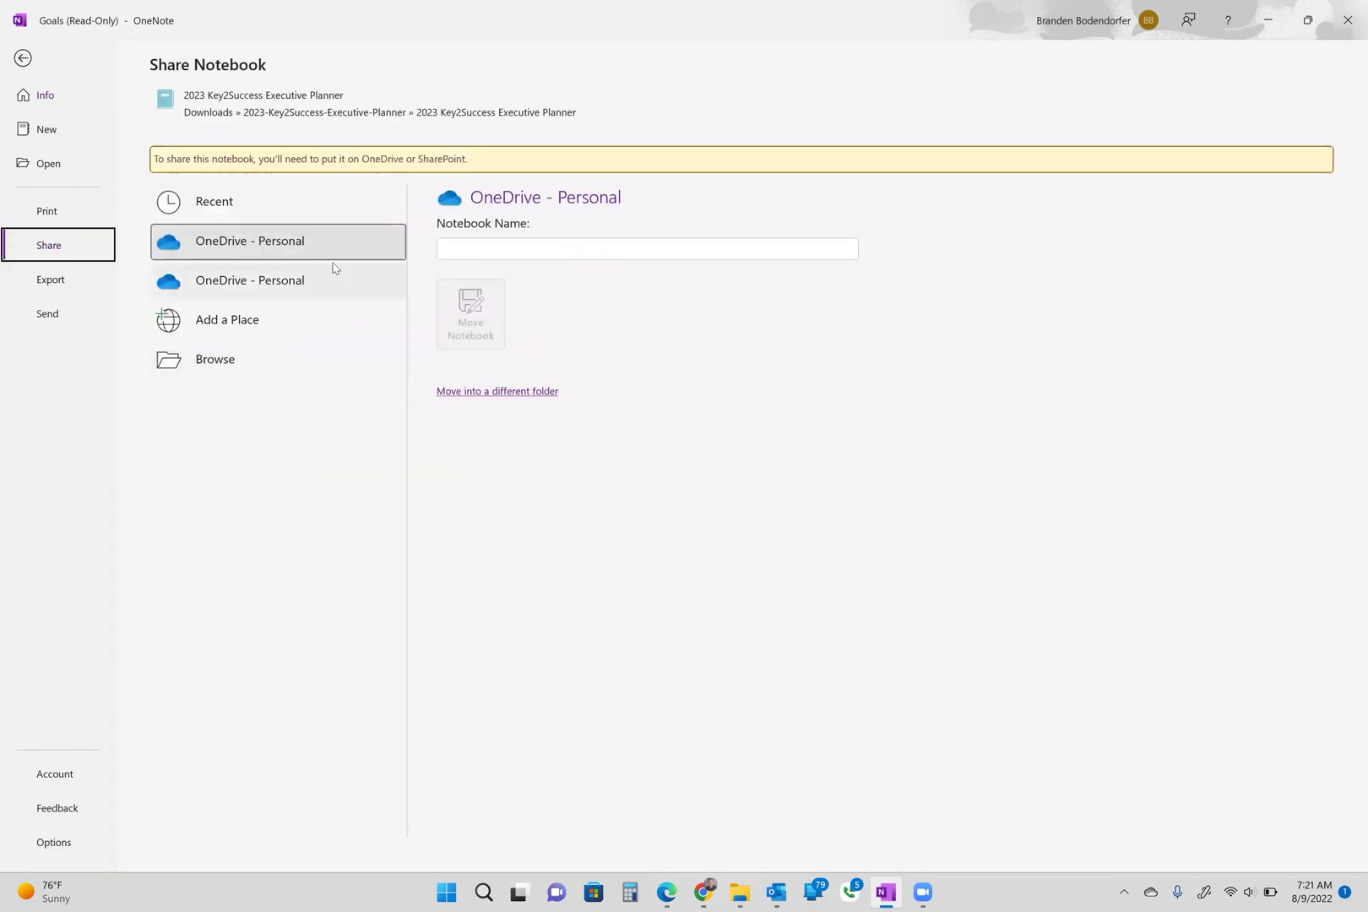
left_click(598, 252)
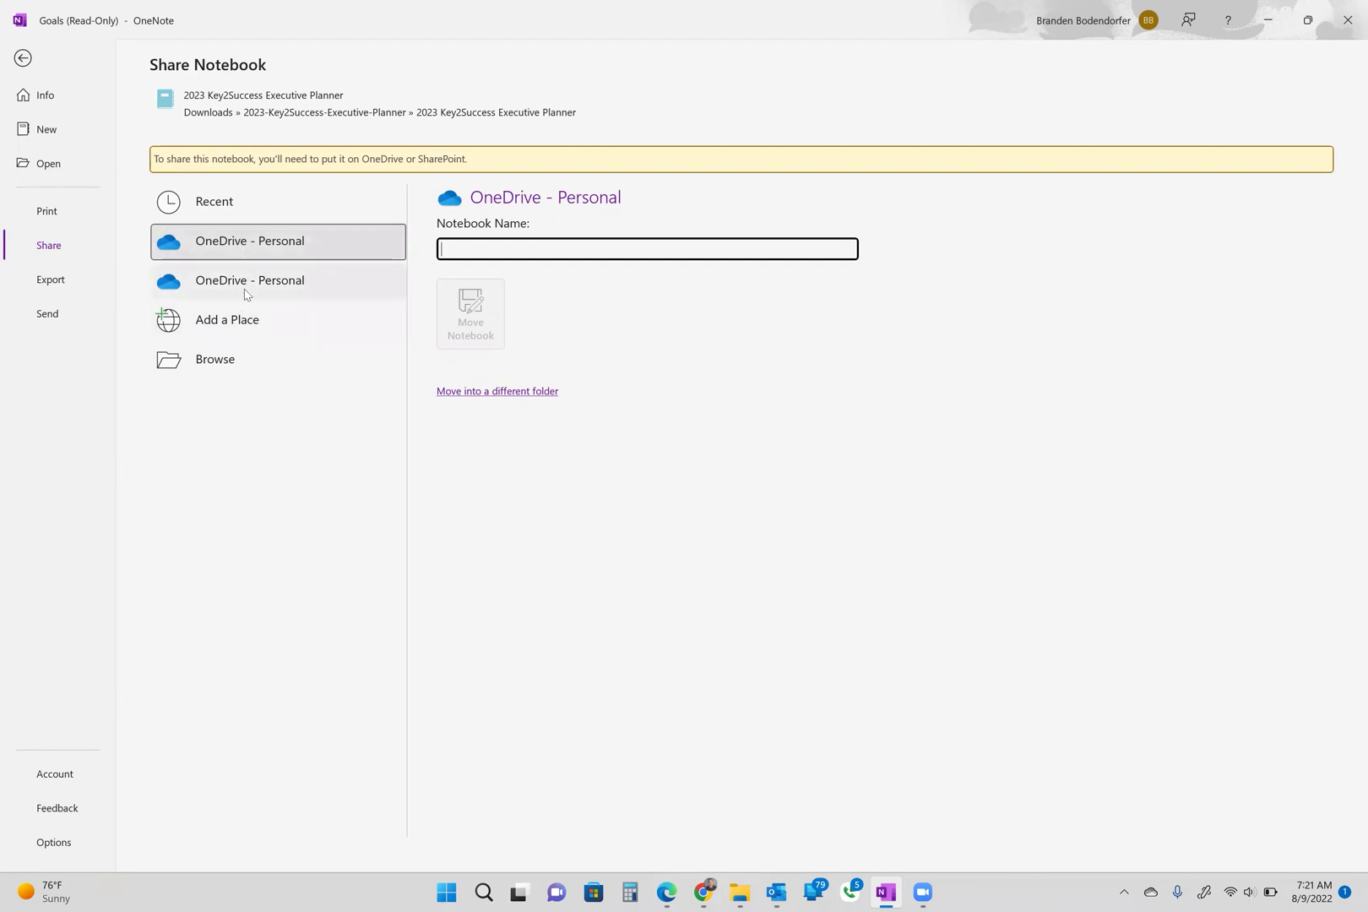
left_click(237, 338)
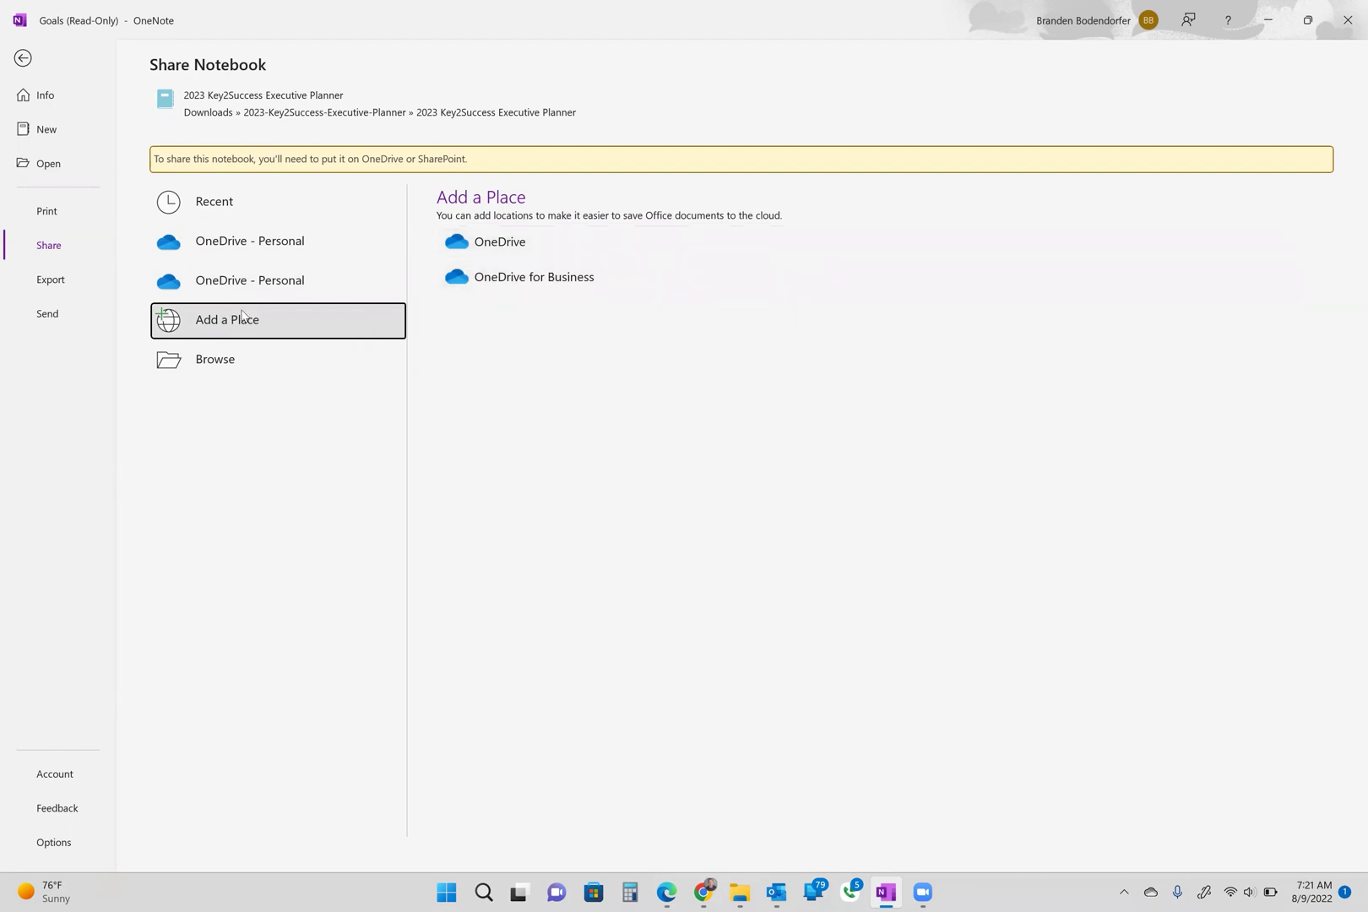
left_click(237, 244)
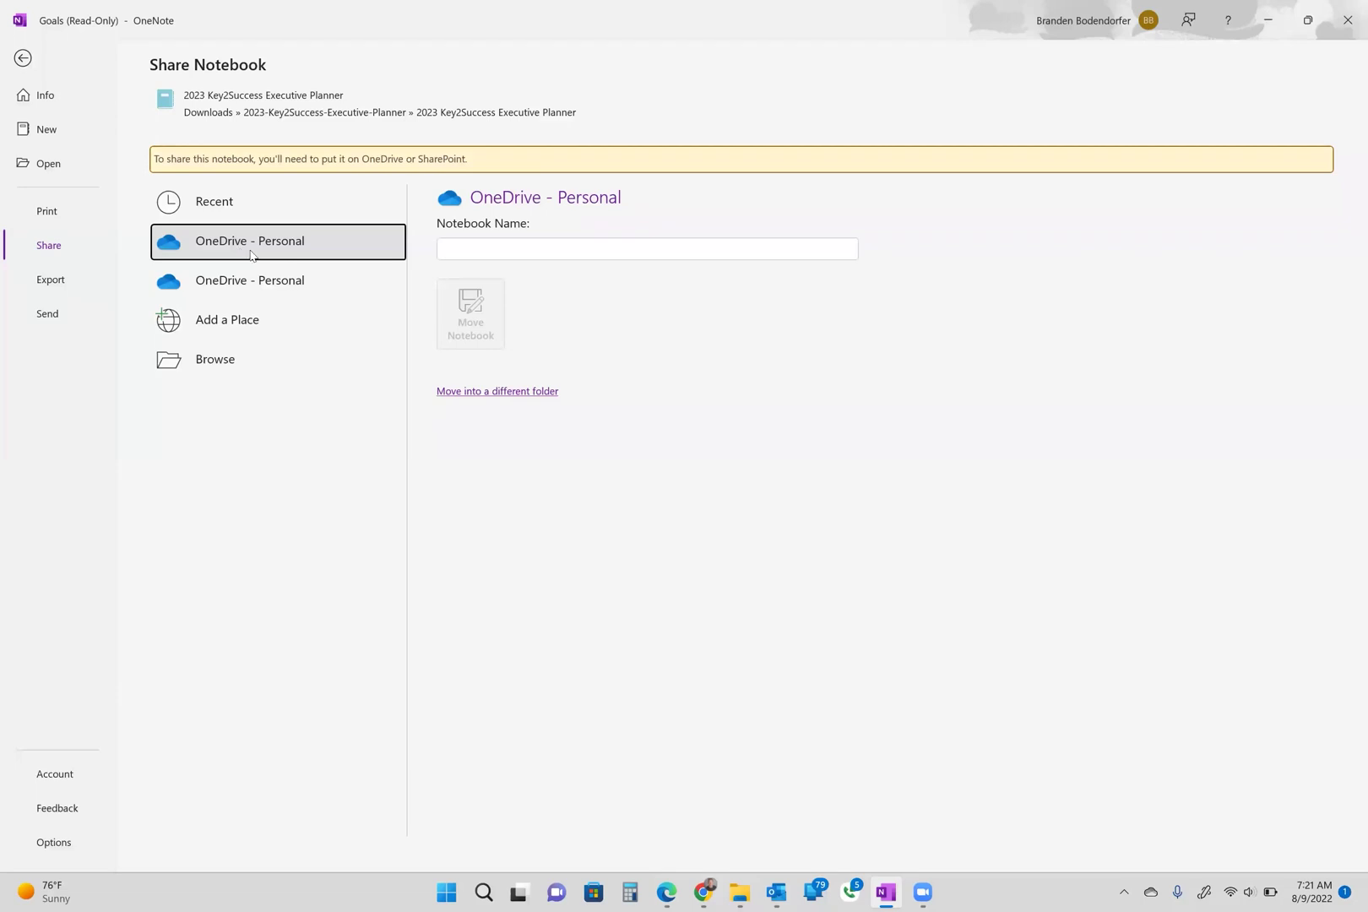
Name the notebook '2023 Key2Success … Business Planner', including the owner's first name
left_click(498, 253)
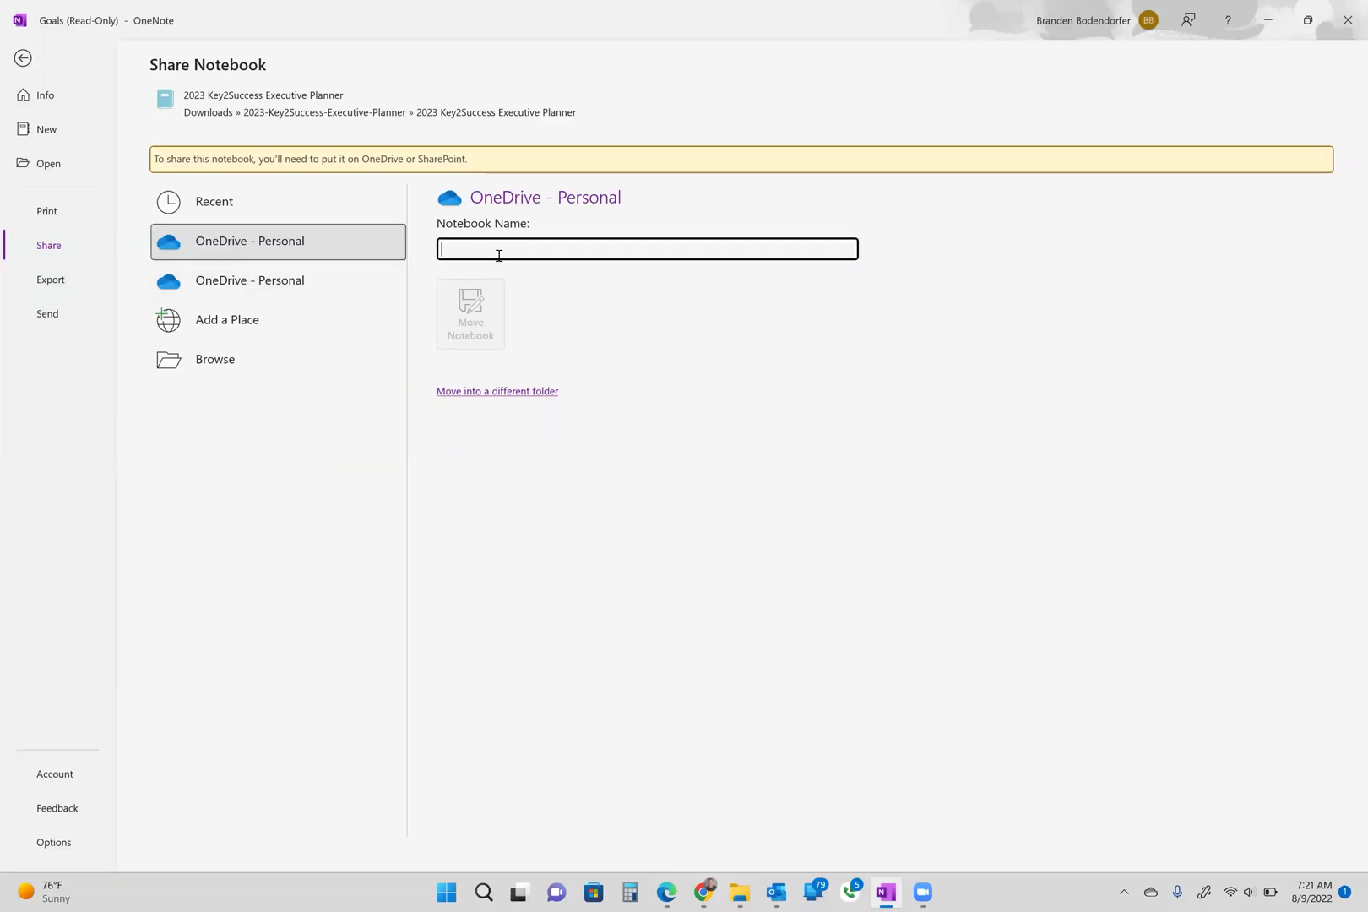
type("20")
key("BackSpace")
type("3")
key("BackSpace")
type("023")
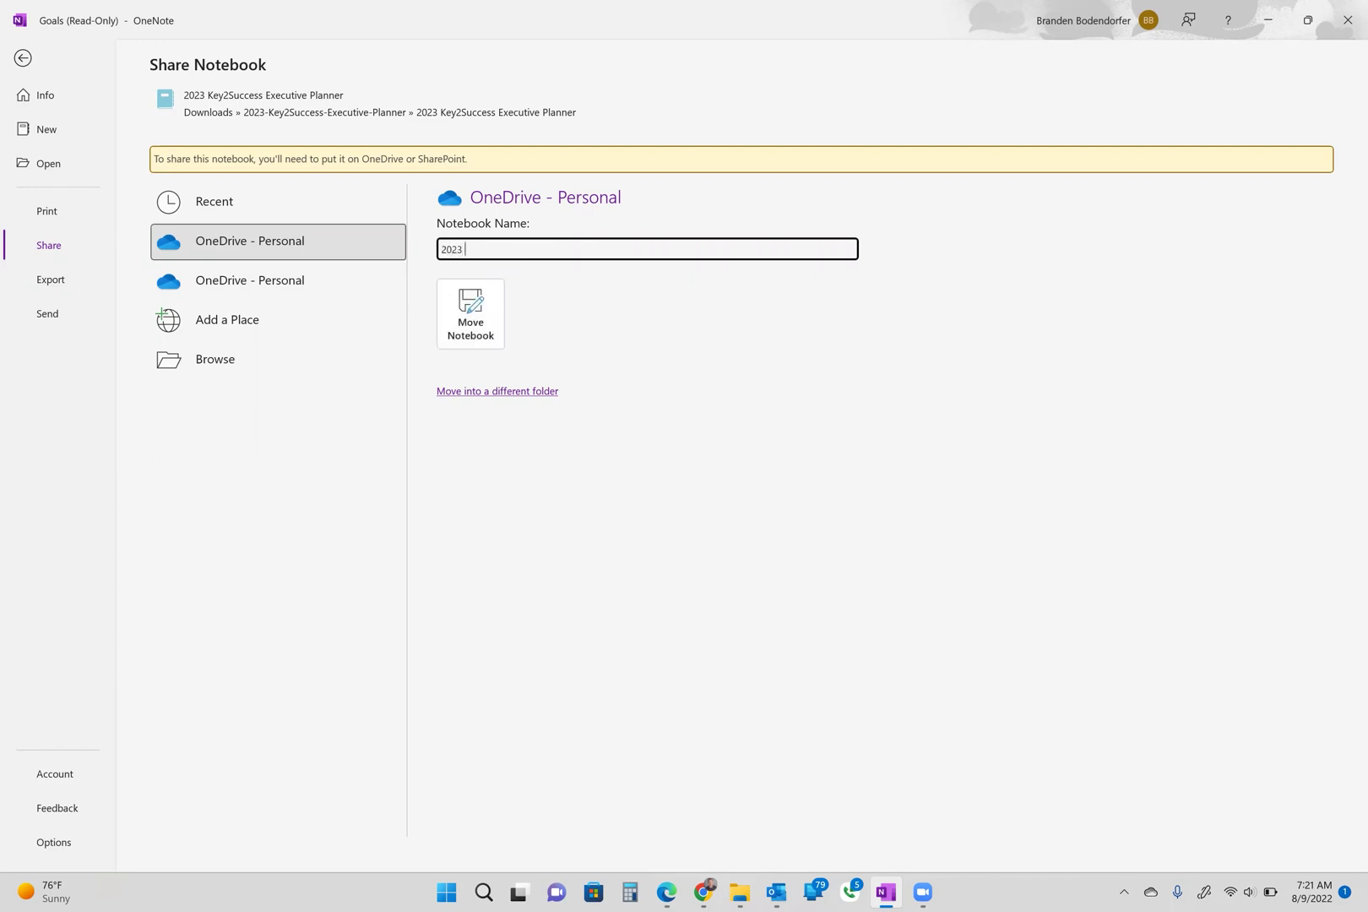
type(" Key2Success Branden's Business Planner")
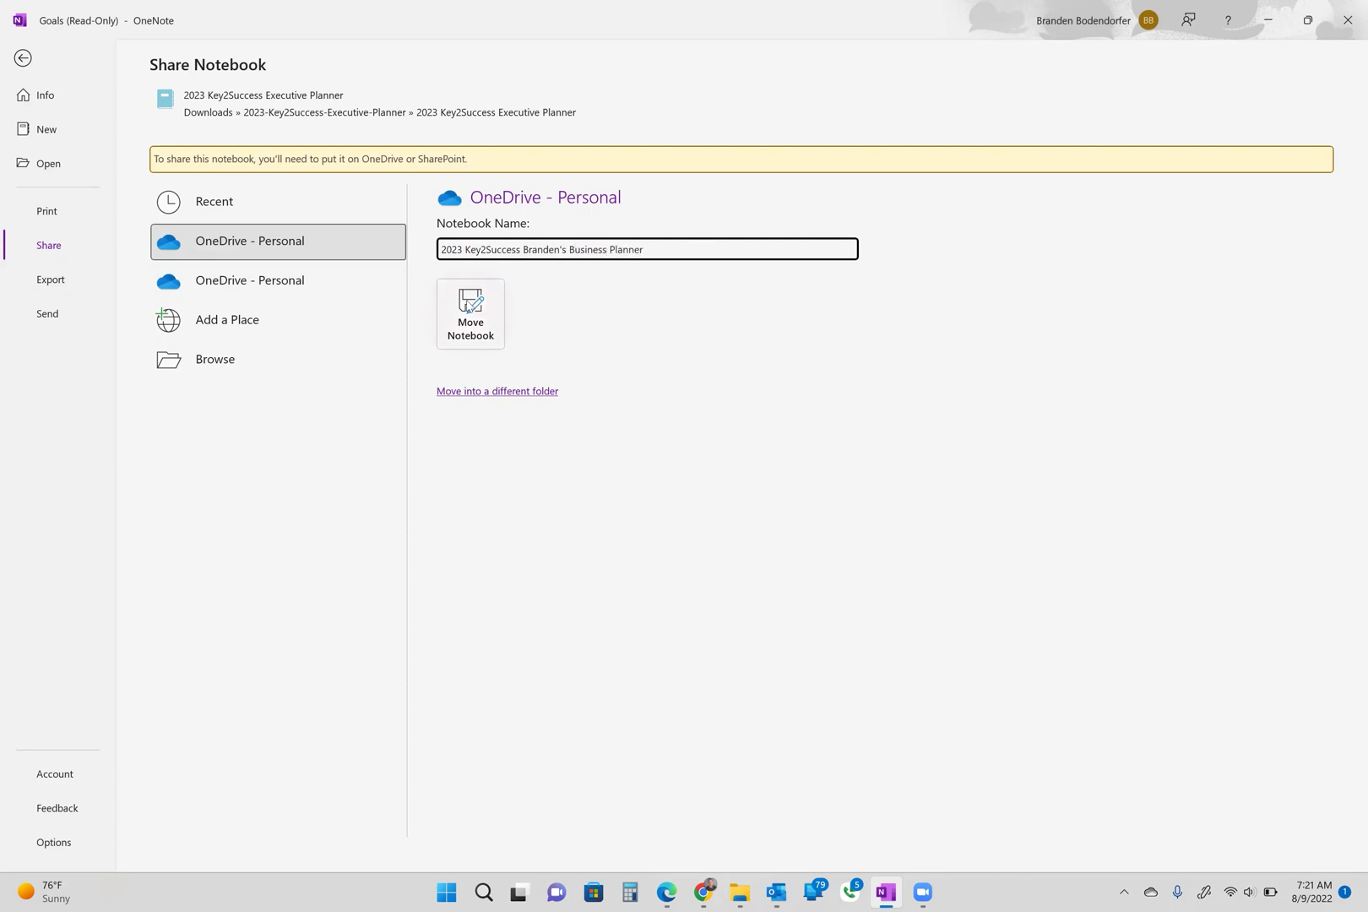
left_click(469, 325)
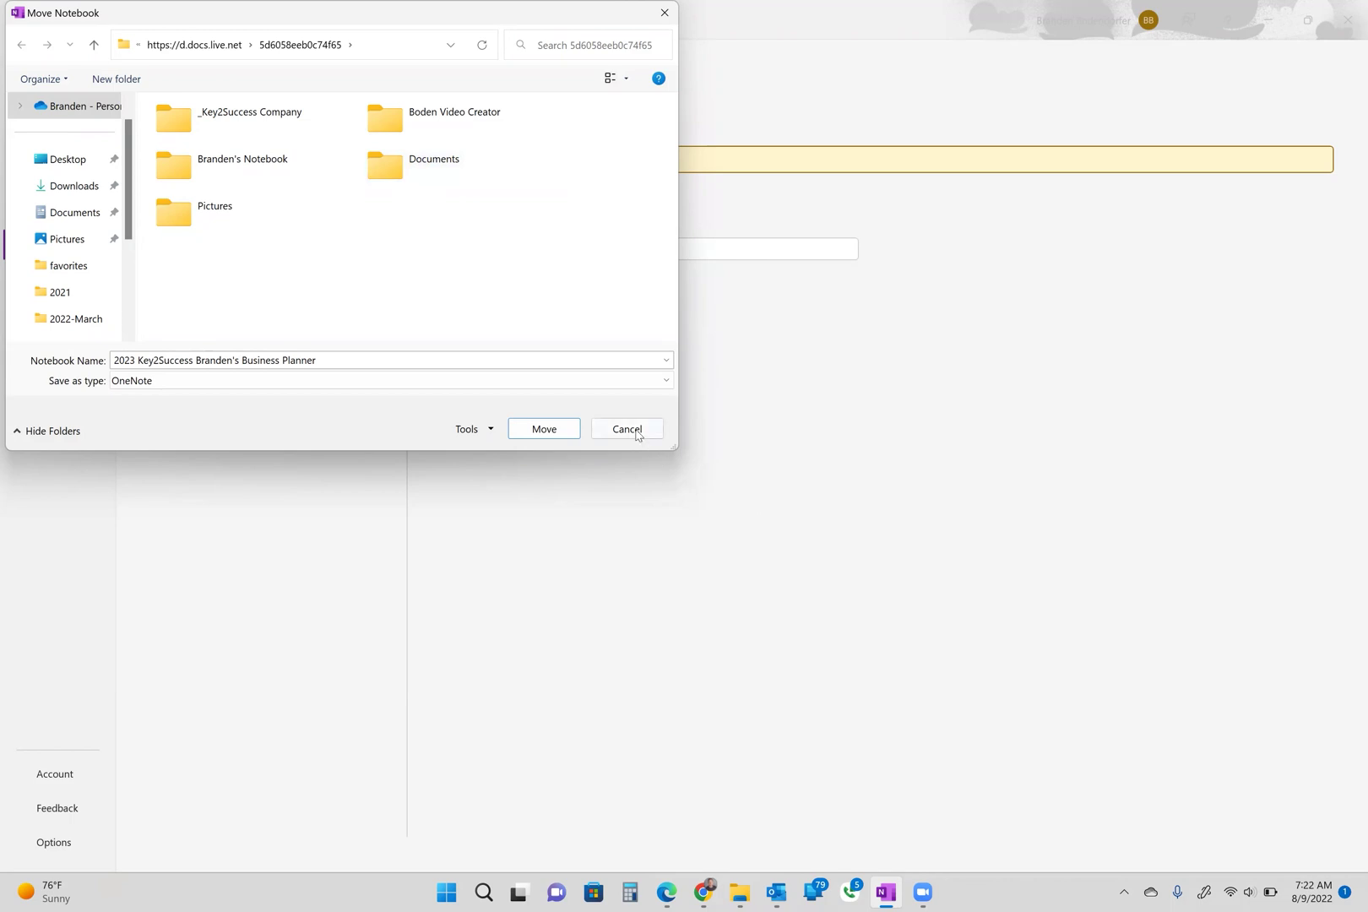
key("Escape")
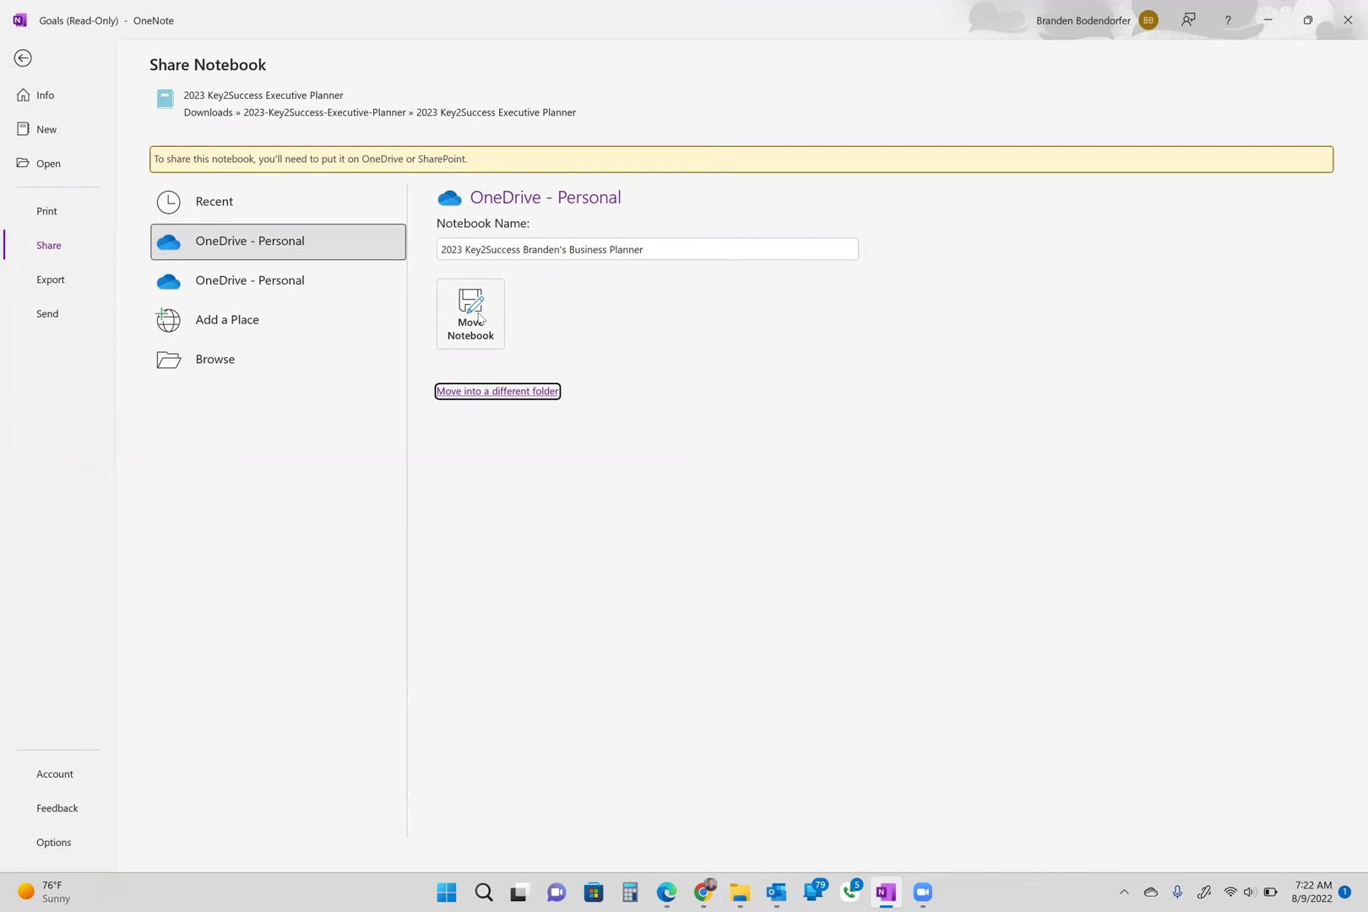
Move the notebook to OneDrive - Personal Documents so it starts syncing there
left_click(477, 317)
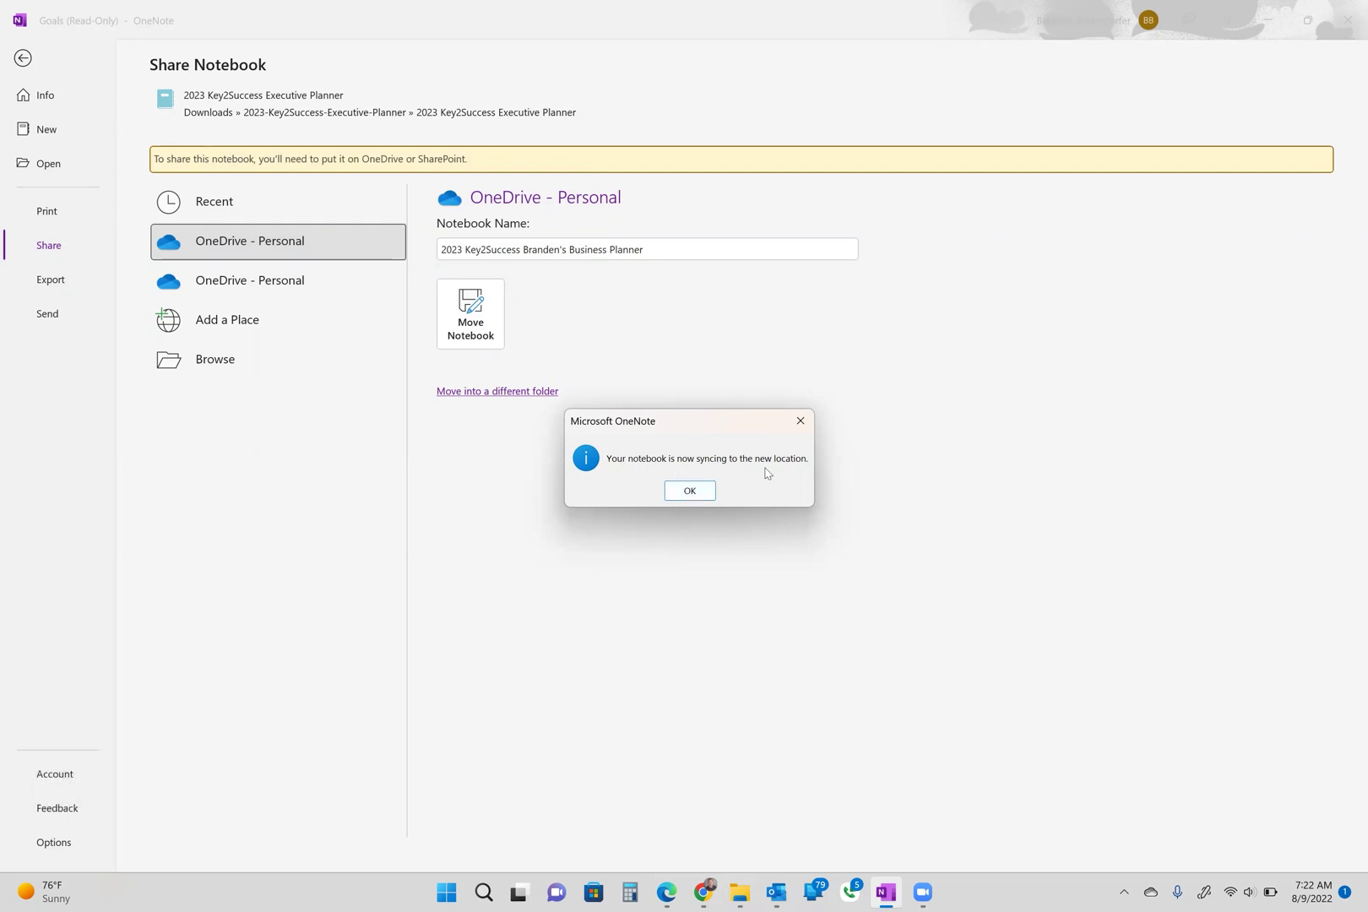
left_click(701, 494)
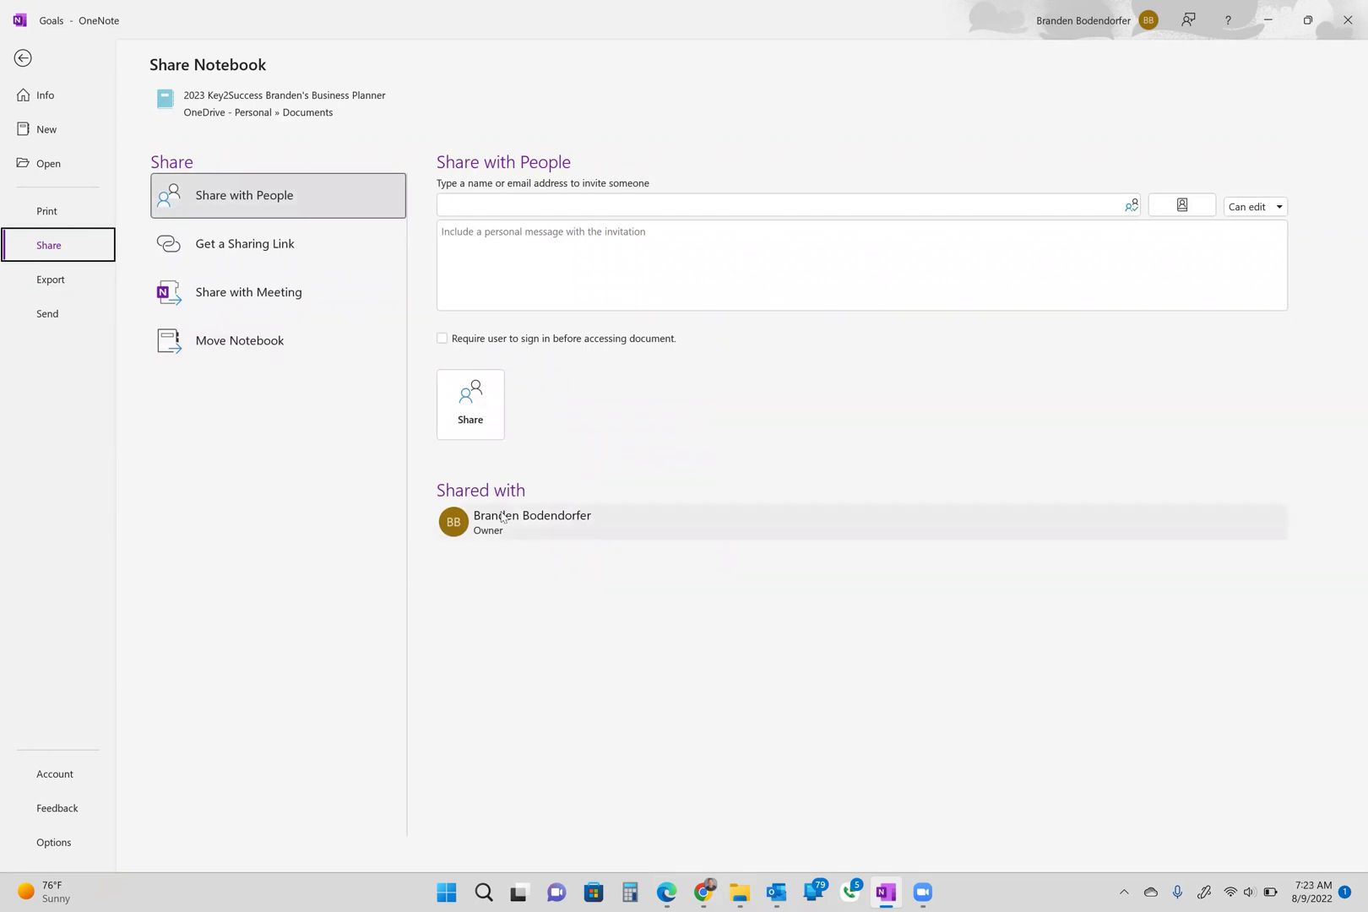
mouse_move(503, 517)
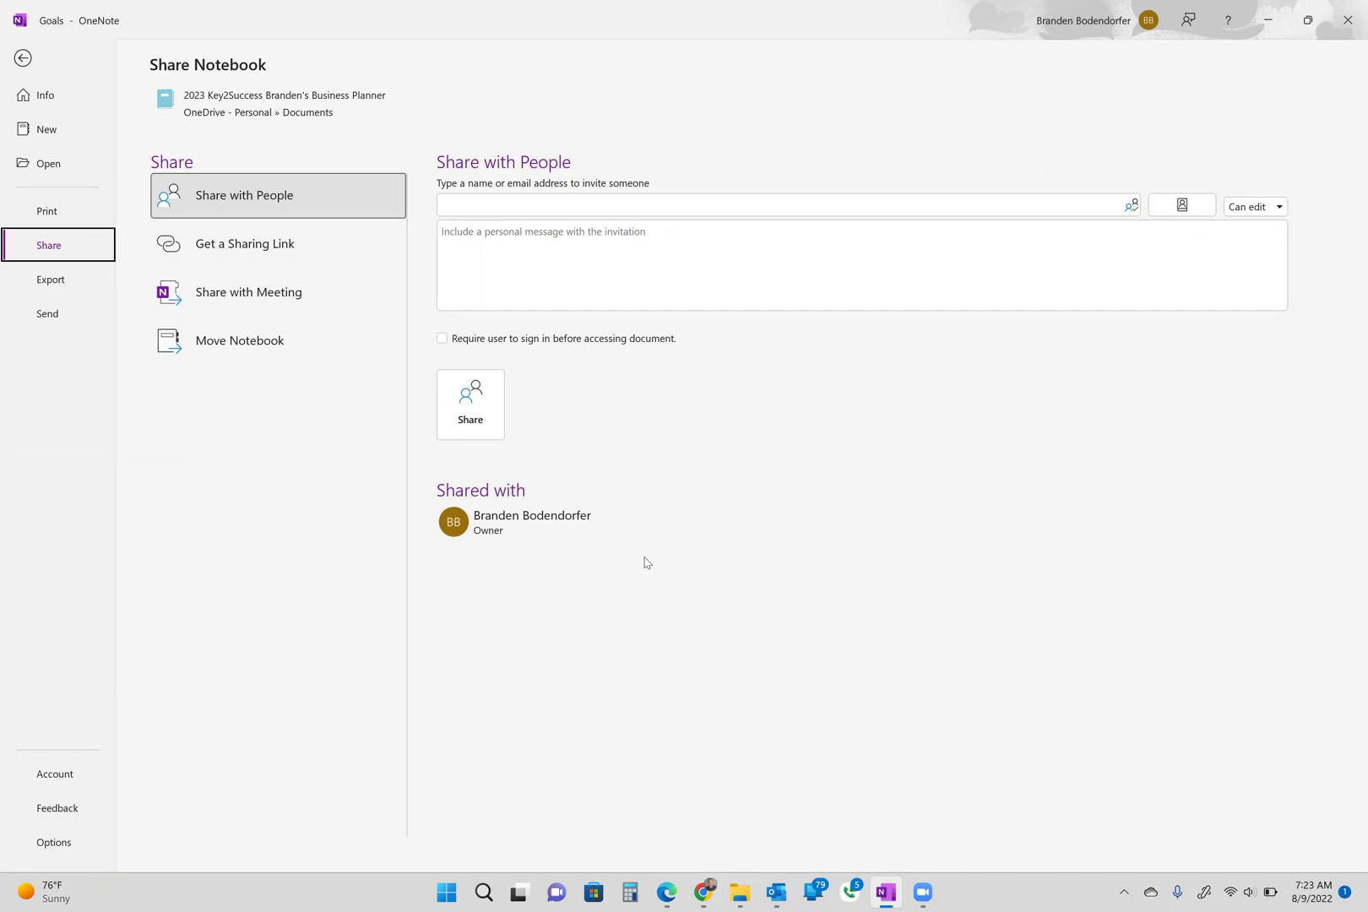
Return to the notebook, pass through February, and open Q1 Key Planning's Quarterly Review | 1
mouse_move(690, 522)
left_click(23, 57)
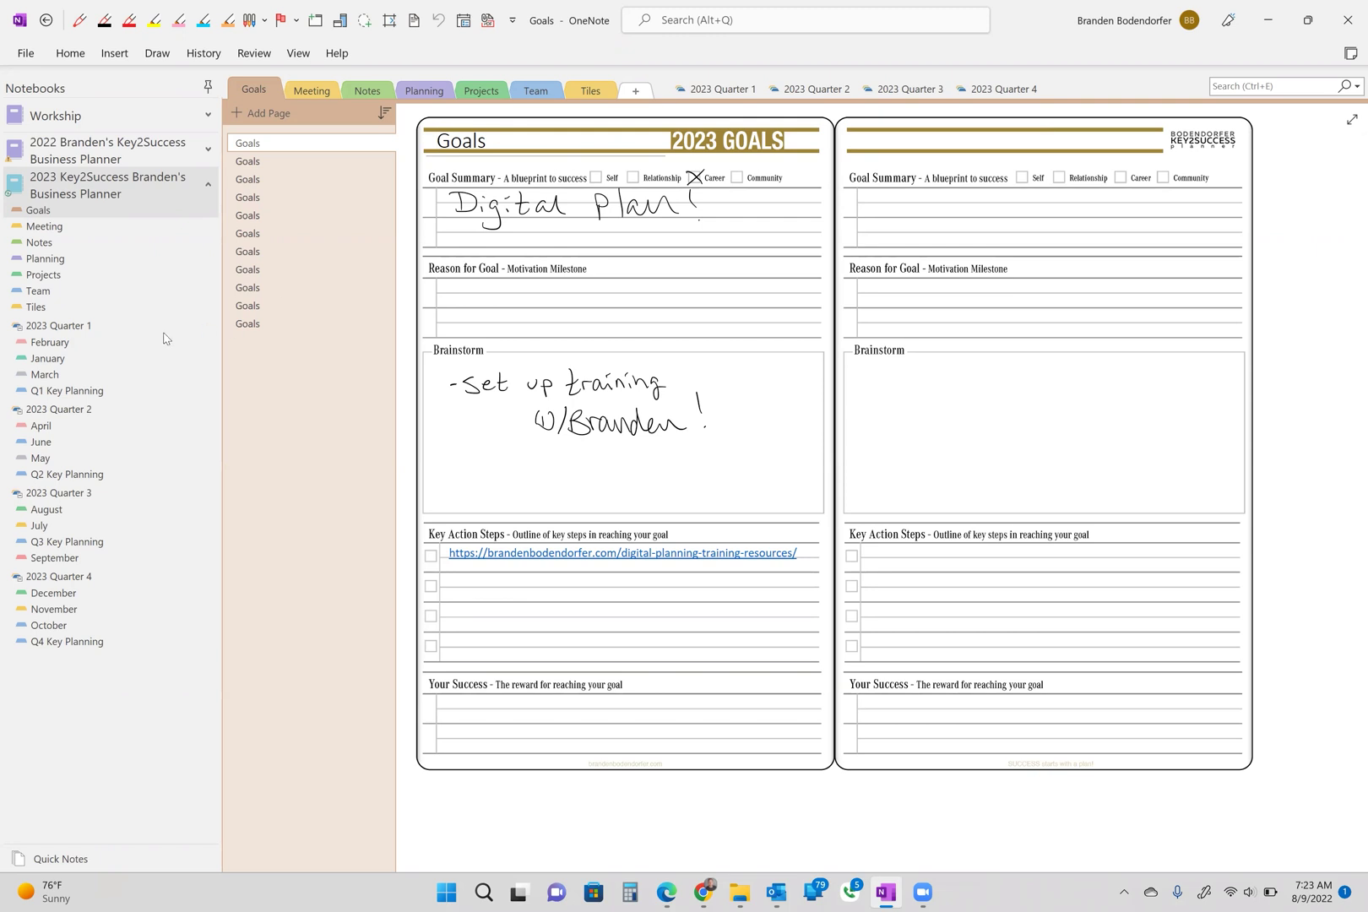
left_click(49, 346)
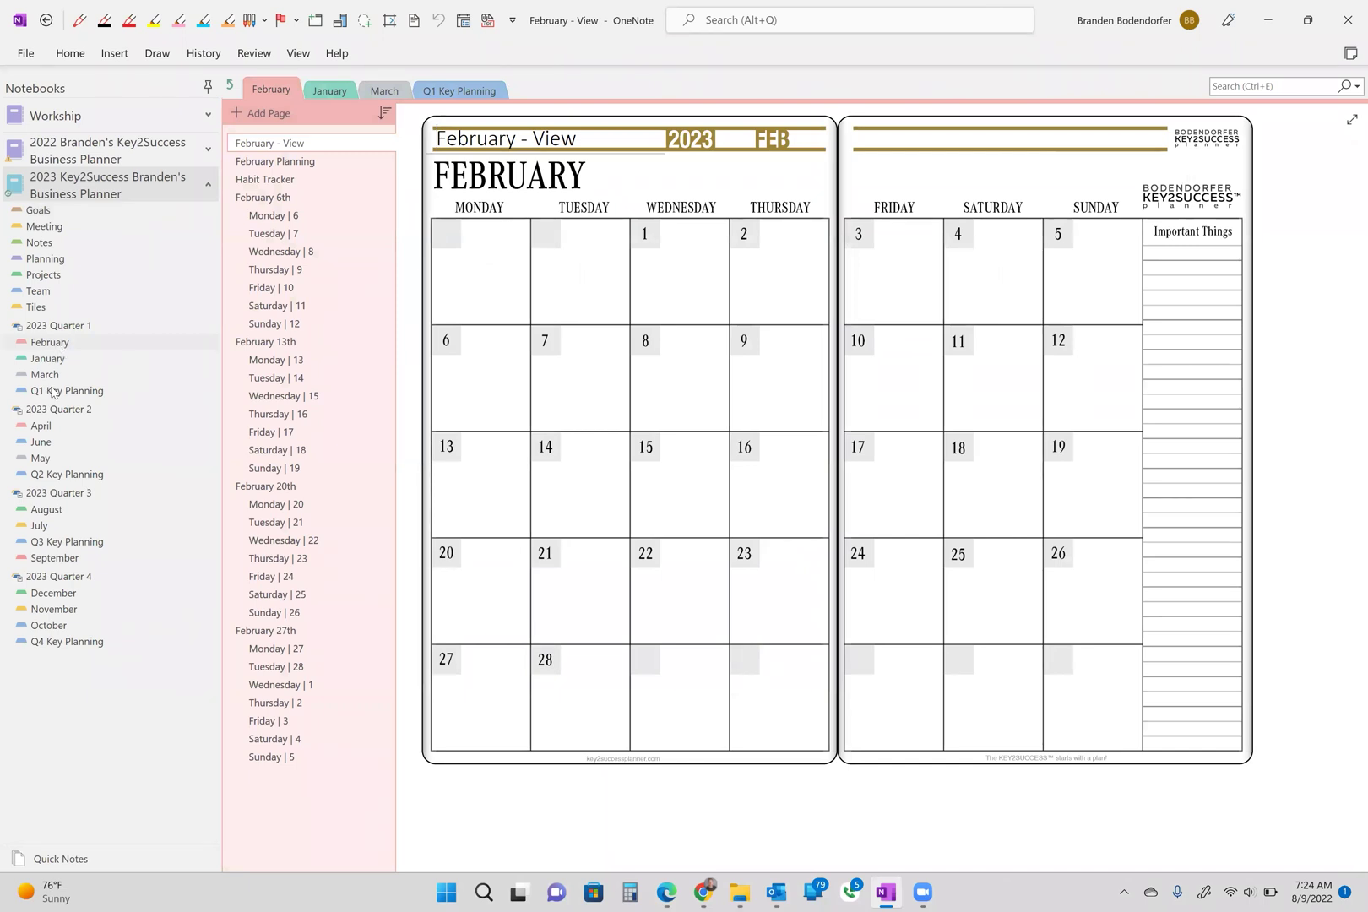
left_click(465, 93)
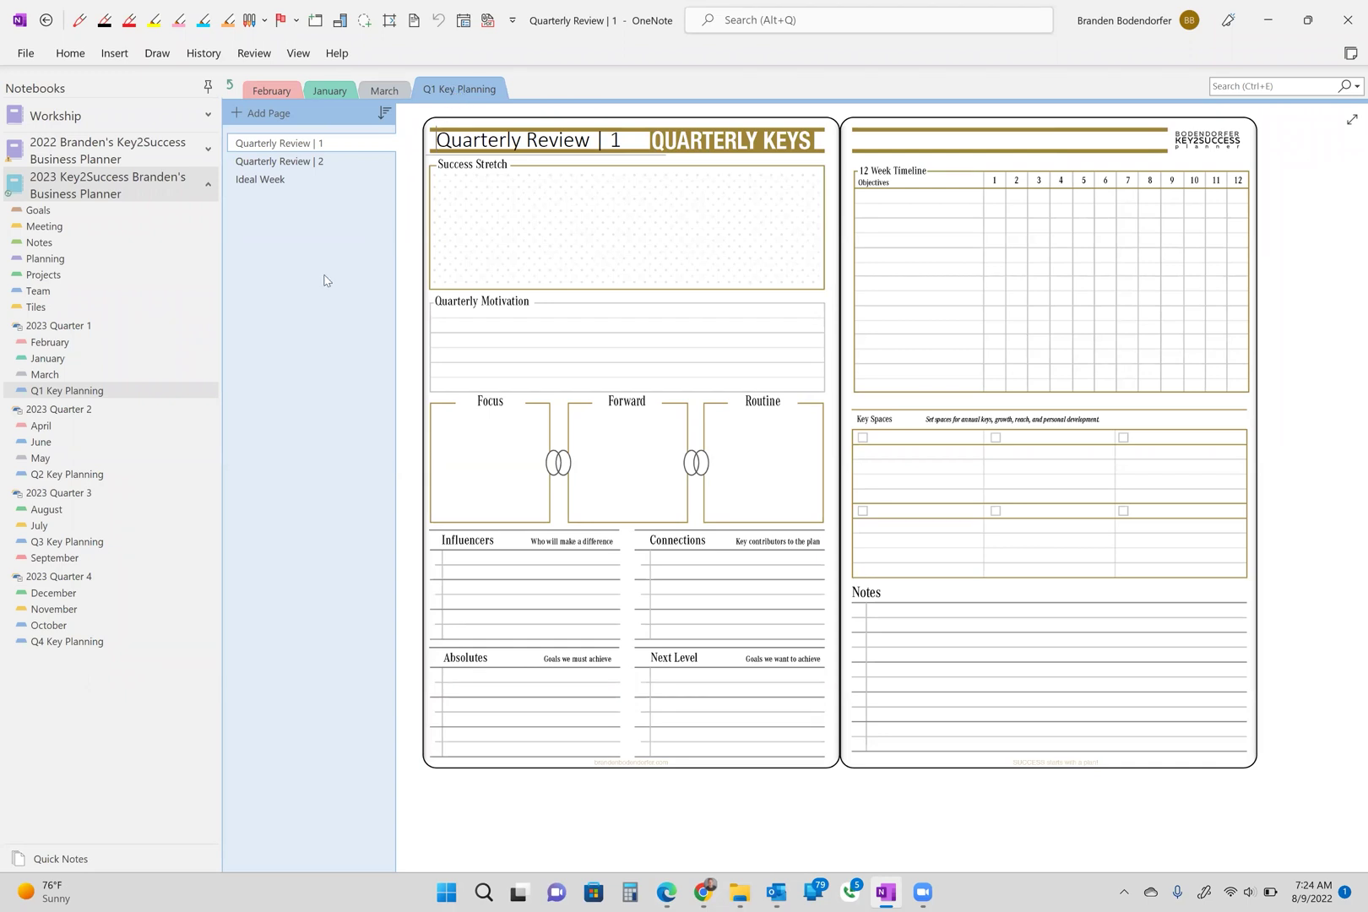
Open the April calendar, type a test note in the Tuesday cell, then delete it
left_click(43, 427)
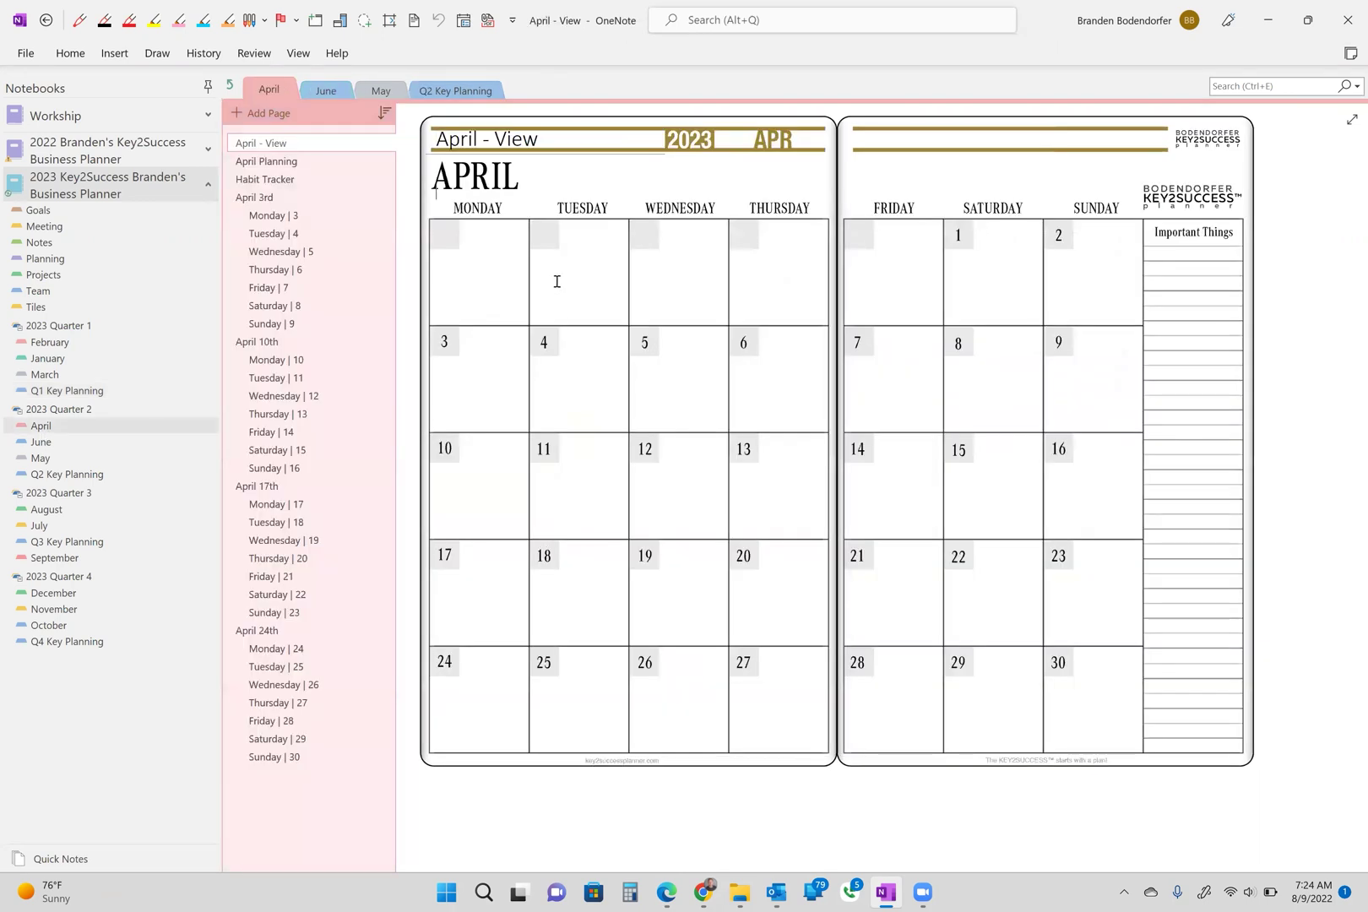
left_click(543, 263)
type("afdsfasdfas")
left_click(605, 251)
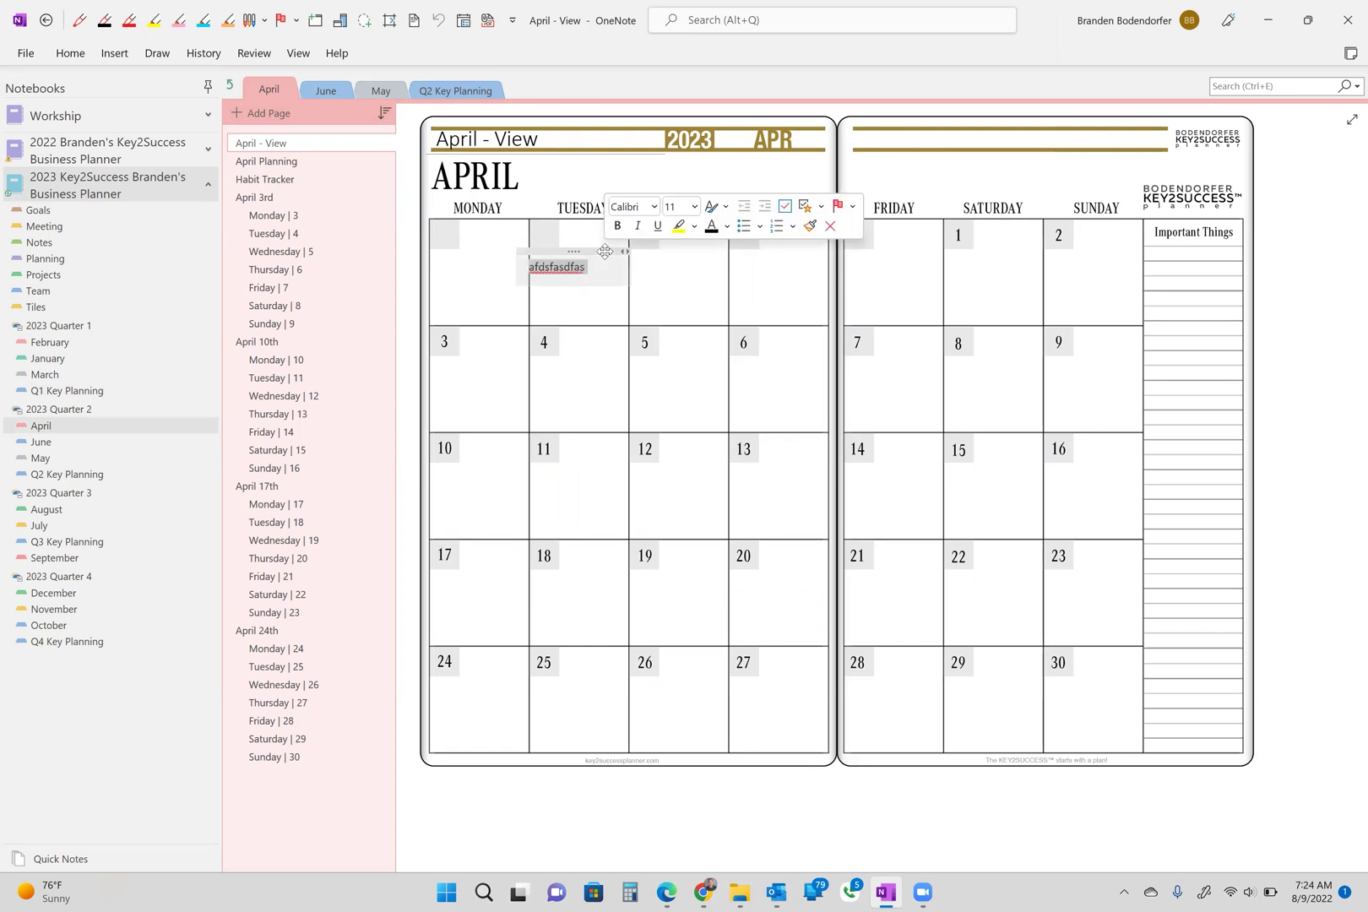
key("Delete")
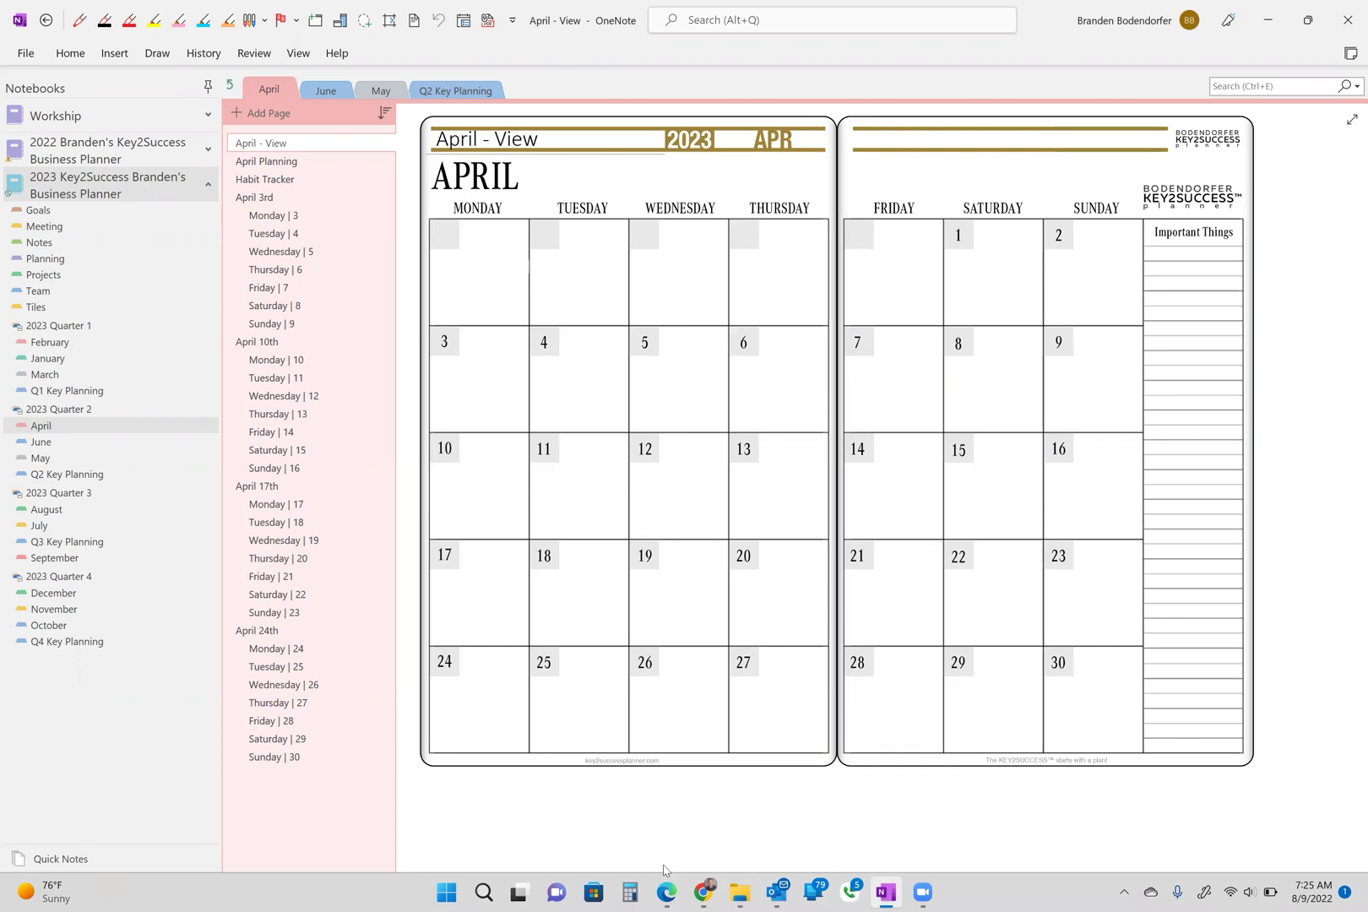
In Chrome, open the Digital Planning Training Resources page from the TRAINING / SUPPORT menu
left_click(704, 893)
scroll(759, 522, "down", 2)
scroll(759, 522, "up", 3)
scroll(758, 521, "up", 5)
mouse_move(674, 262)
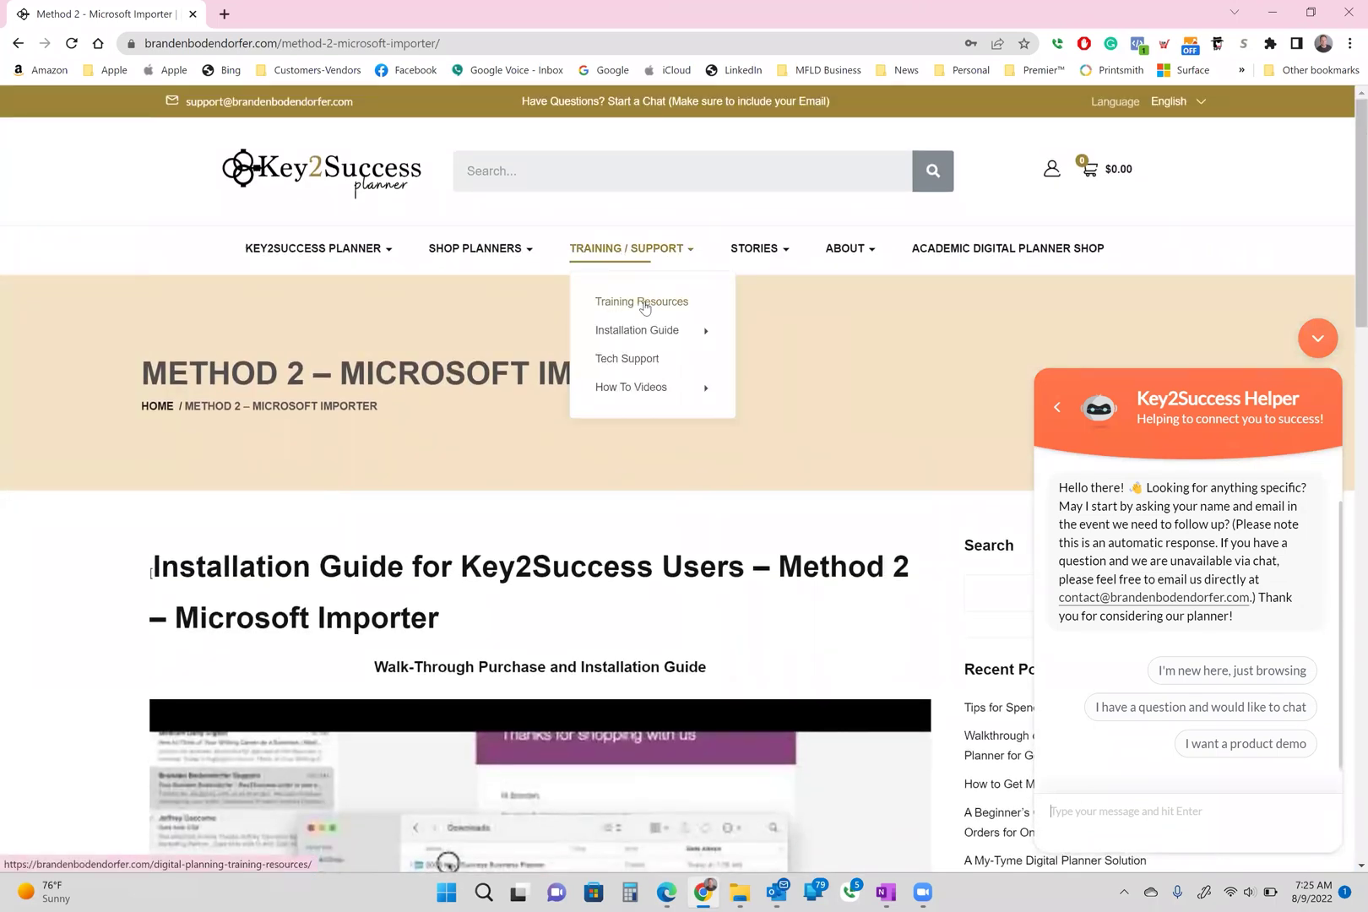
left_click(644, 305)
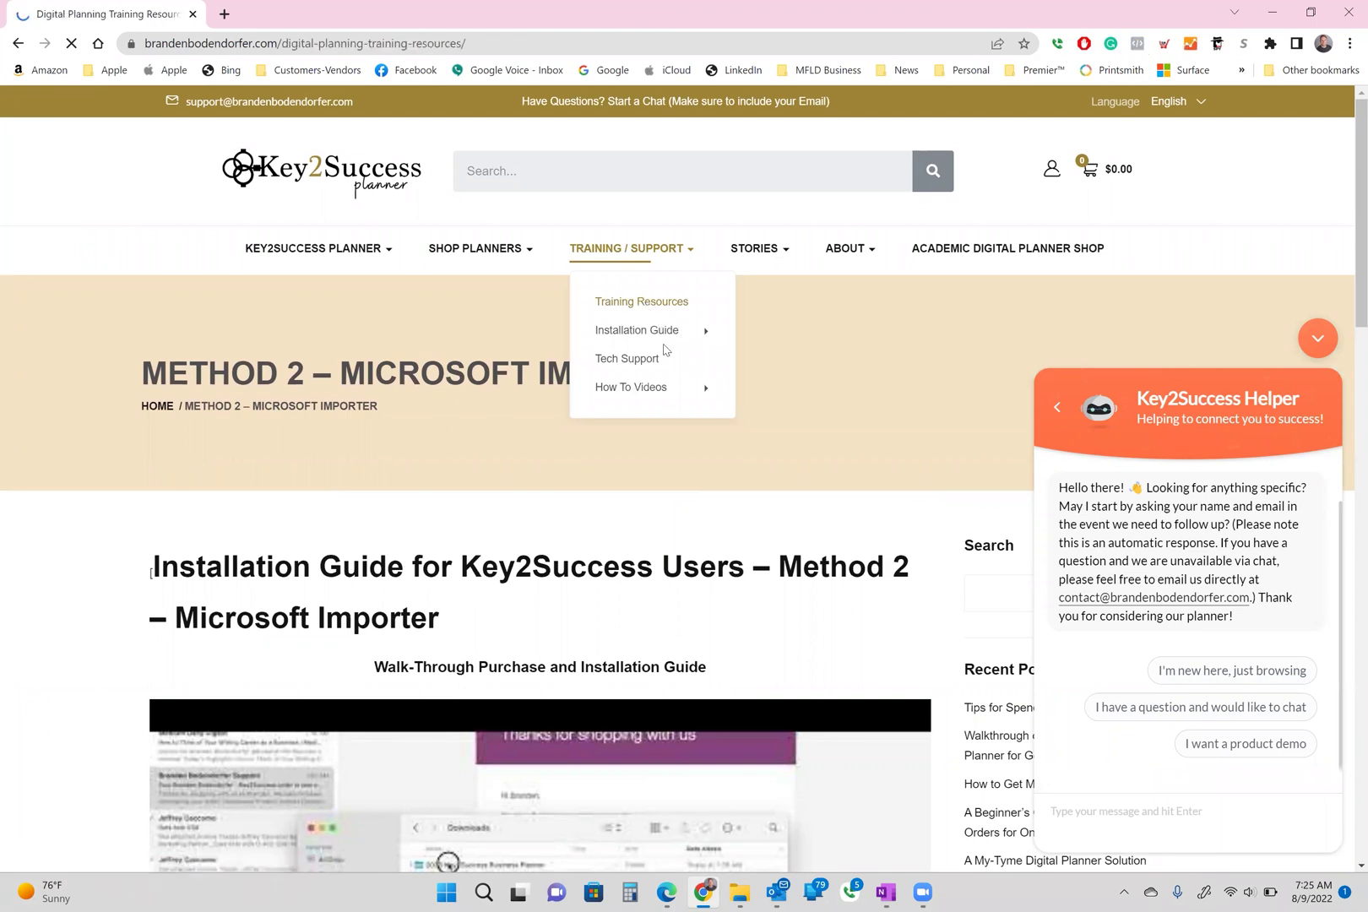
Scroll through the Digital Planning Training Resources tutorial videos
scroll(665, 358, "down", 4)
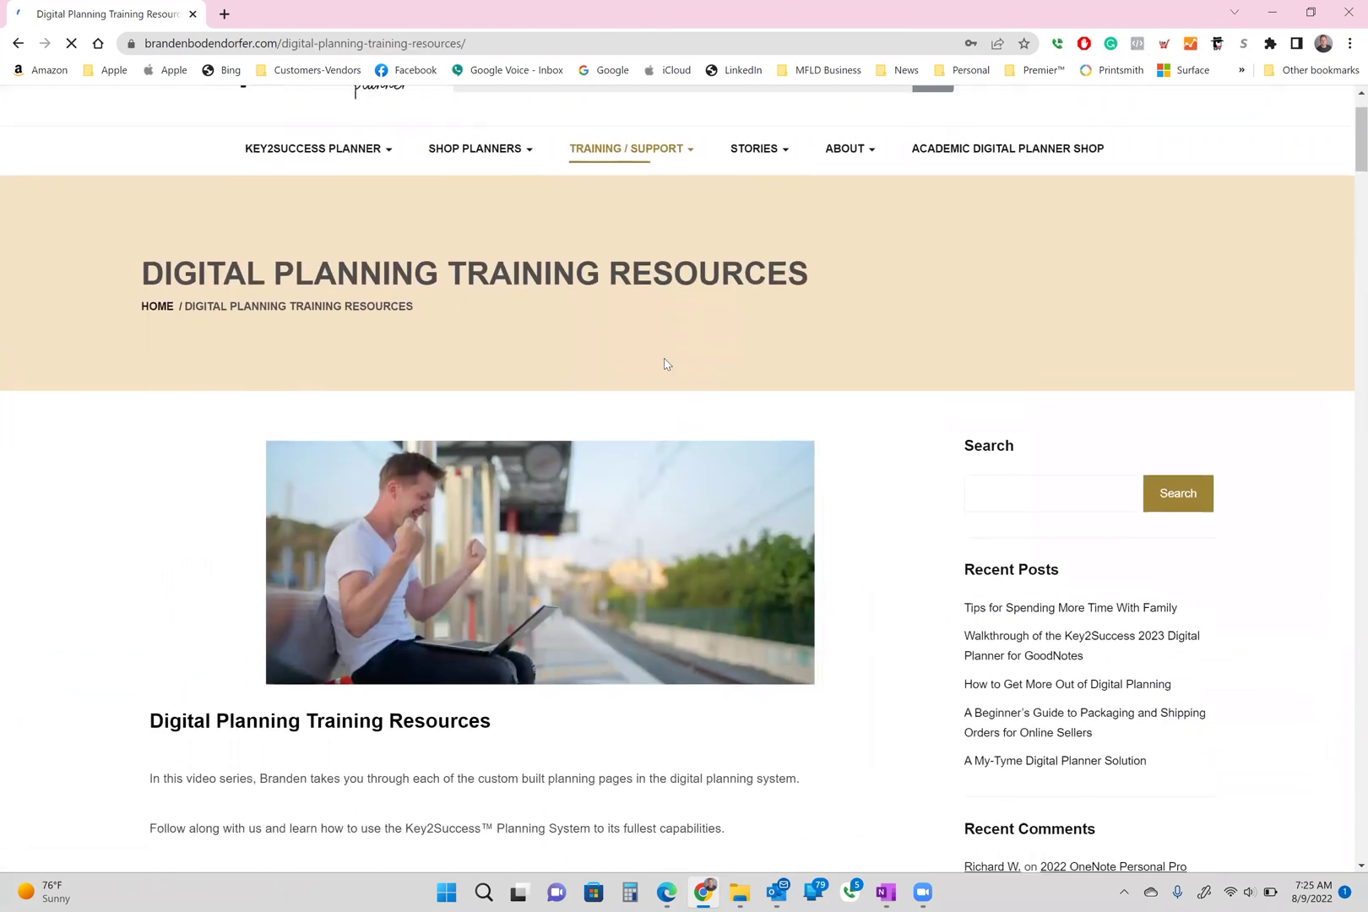
scroll(663, 364, "down", 2)
scroll(663, 363, "down", 3)
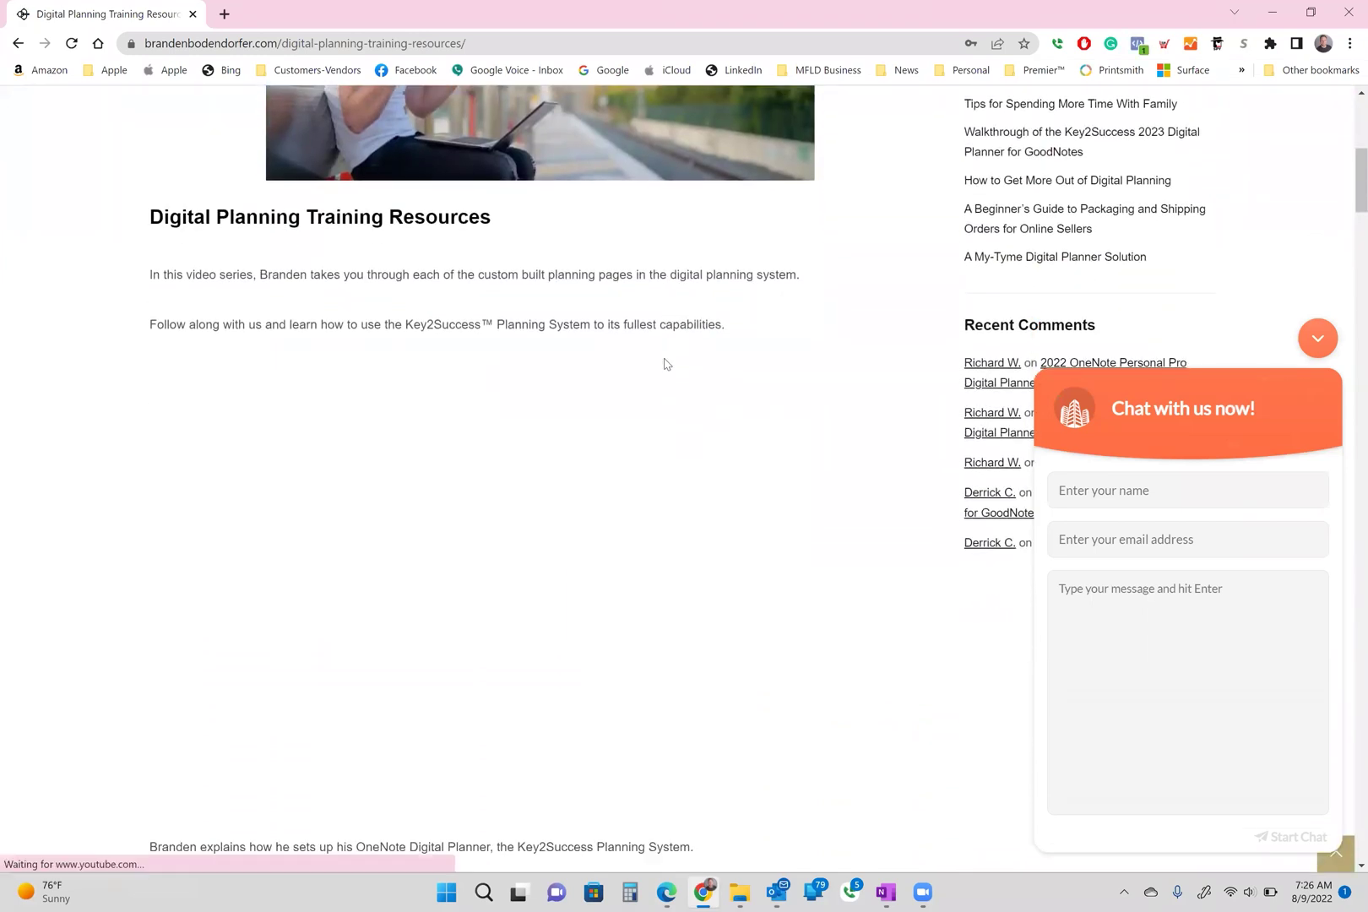
scroll(664, 363, "down", 1)
scroll(664, 363, "down", 3)
scroll(664, 364, "down", 2)
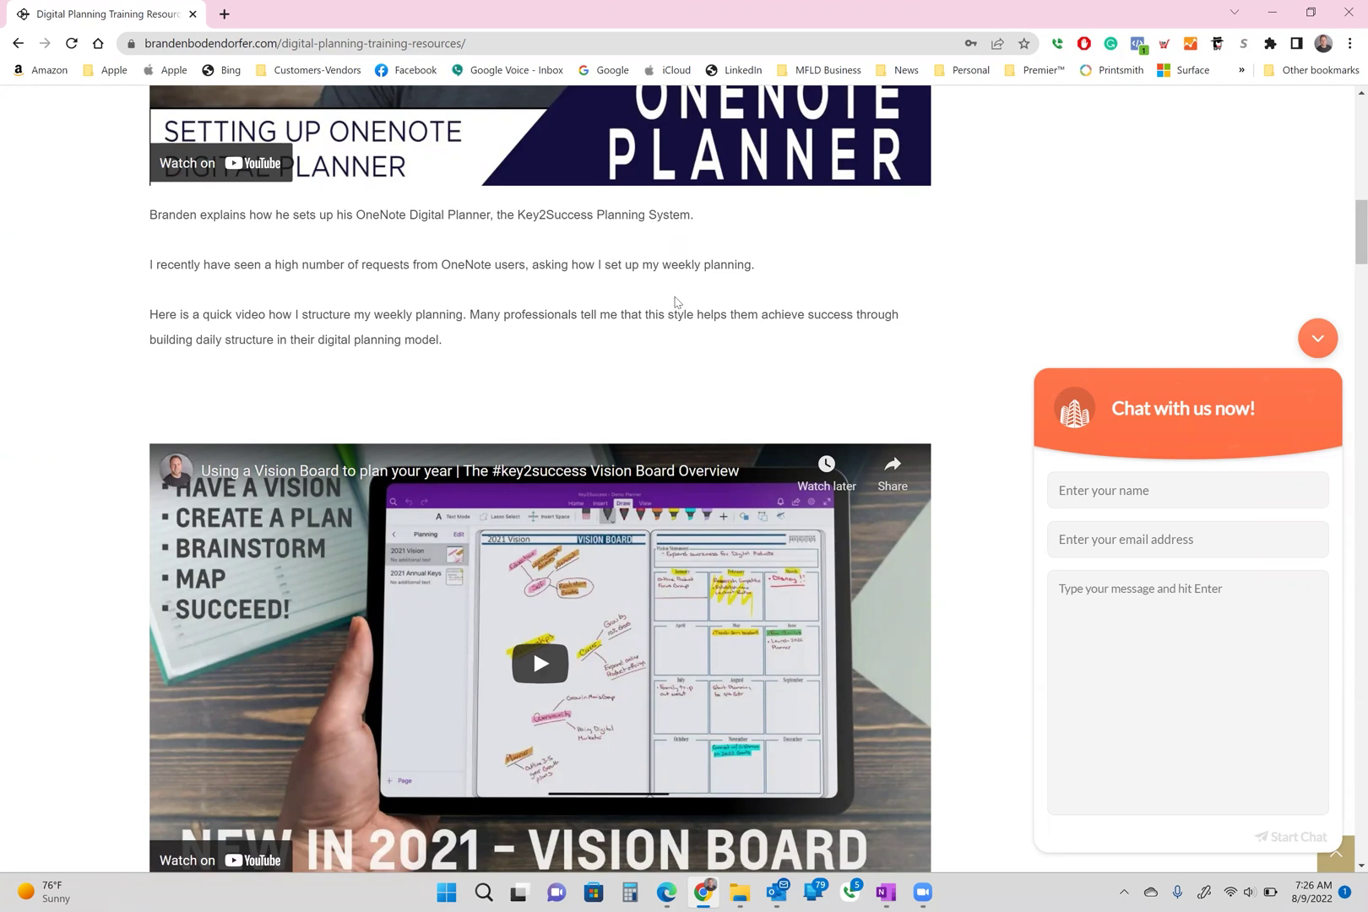
scroll(672, 297, "up", 3)
scroll(670, 296, "up", 9)
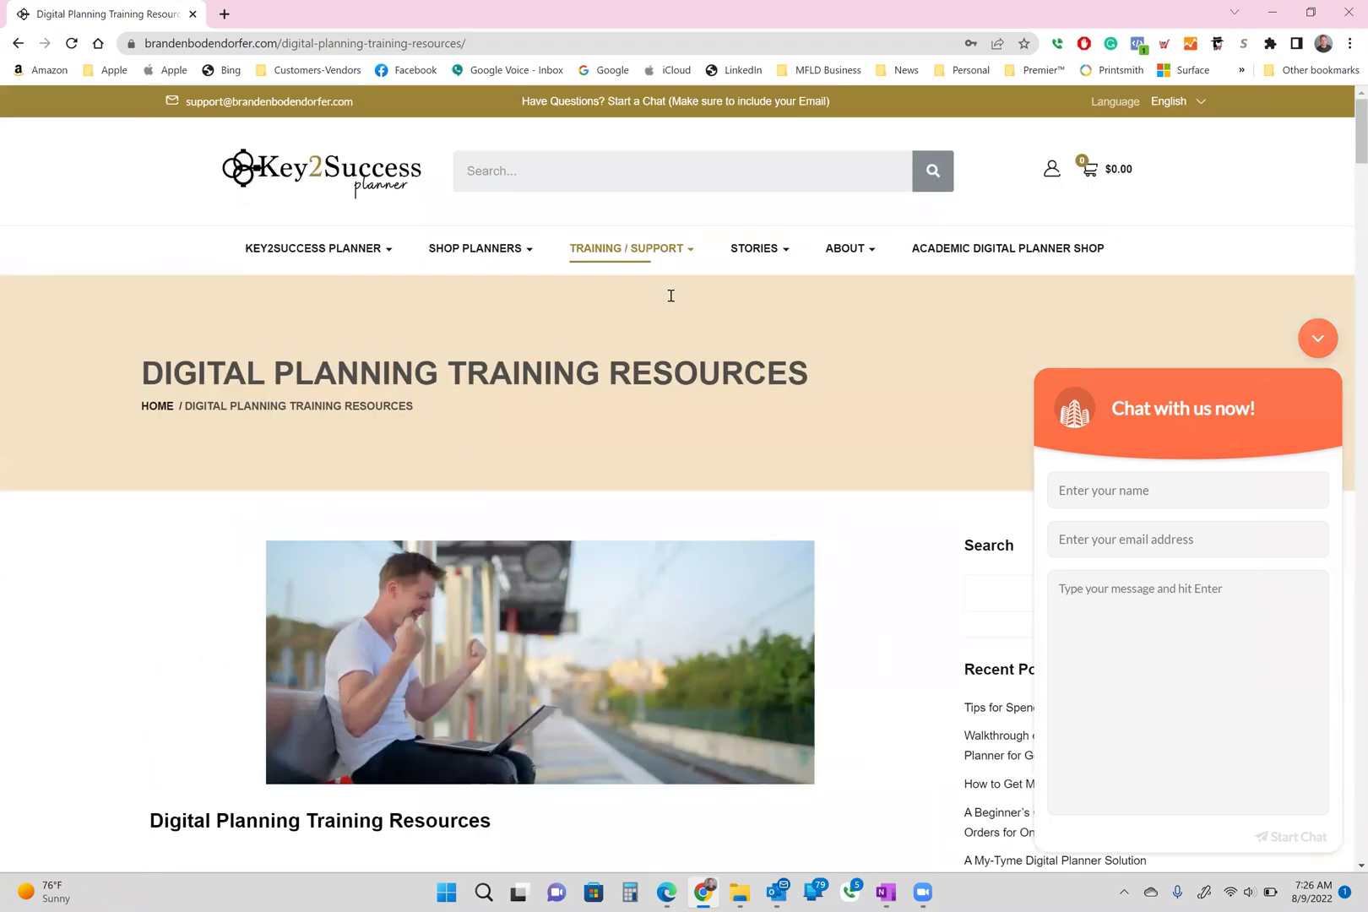
scroll(671, 300, "down", 10)
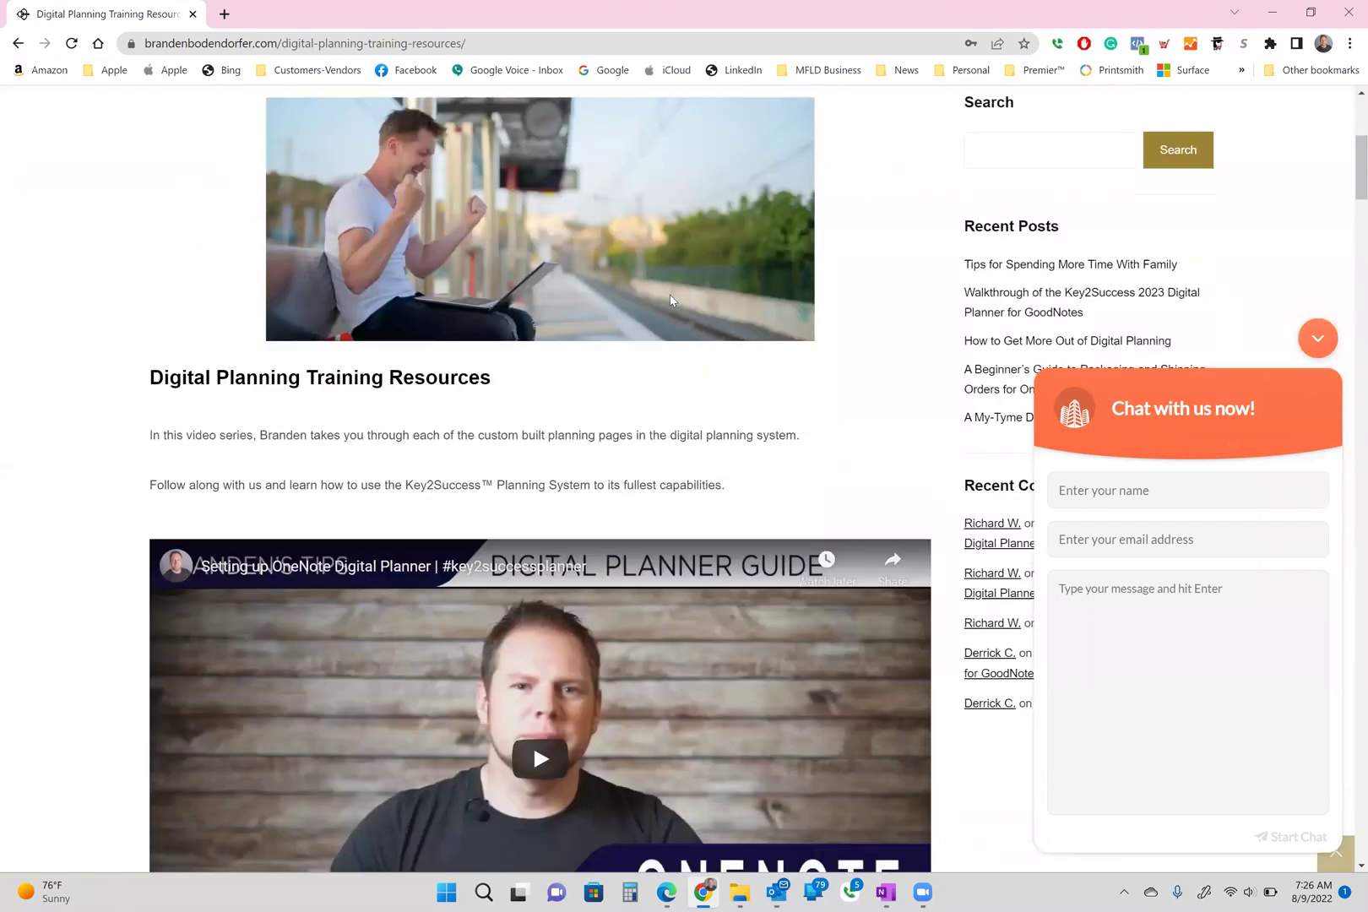
scroll(670, 294, "down", 20)
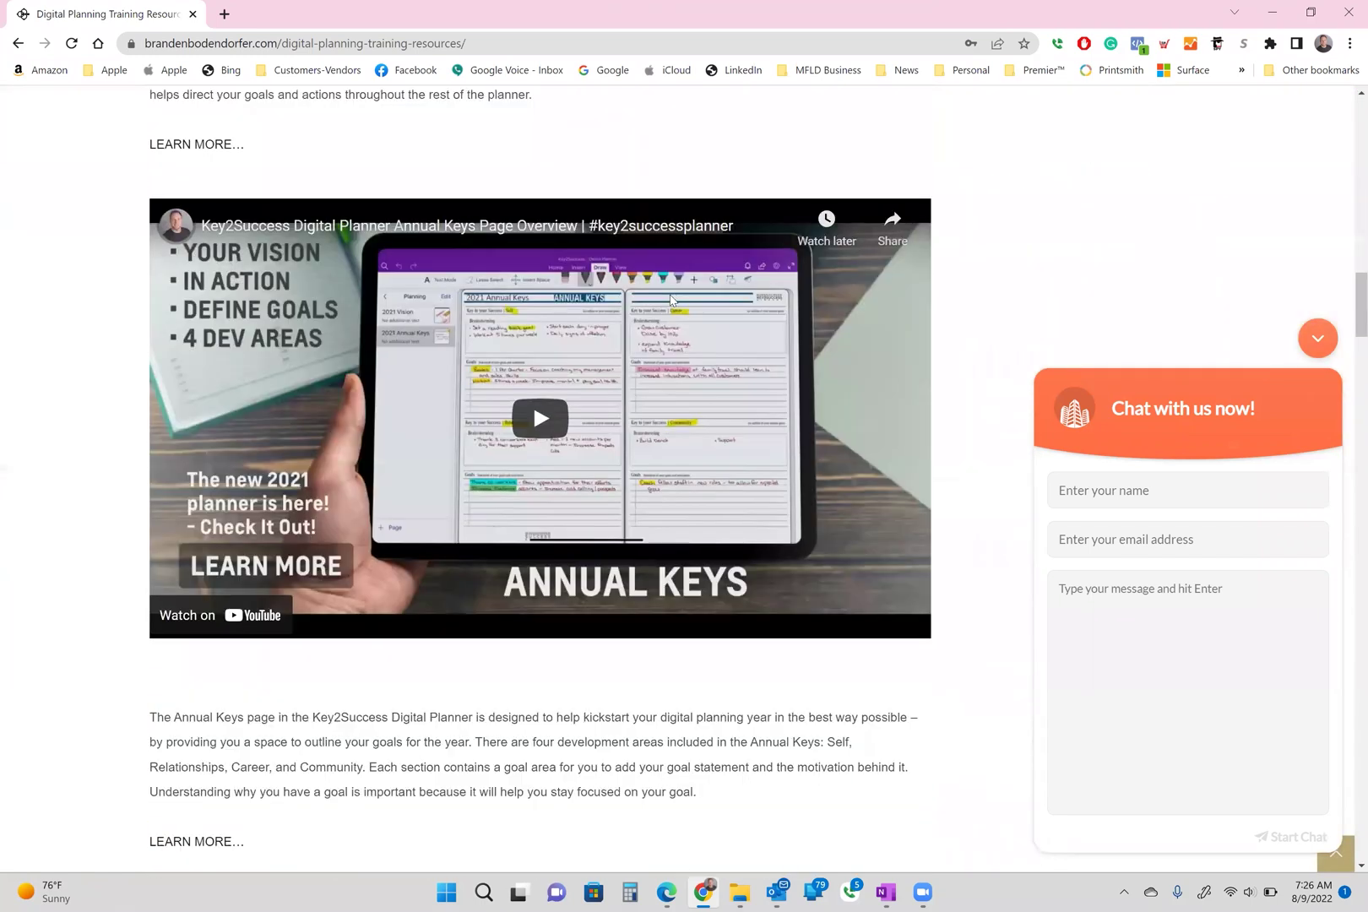
scroll(670, 298, "down", 20)
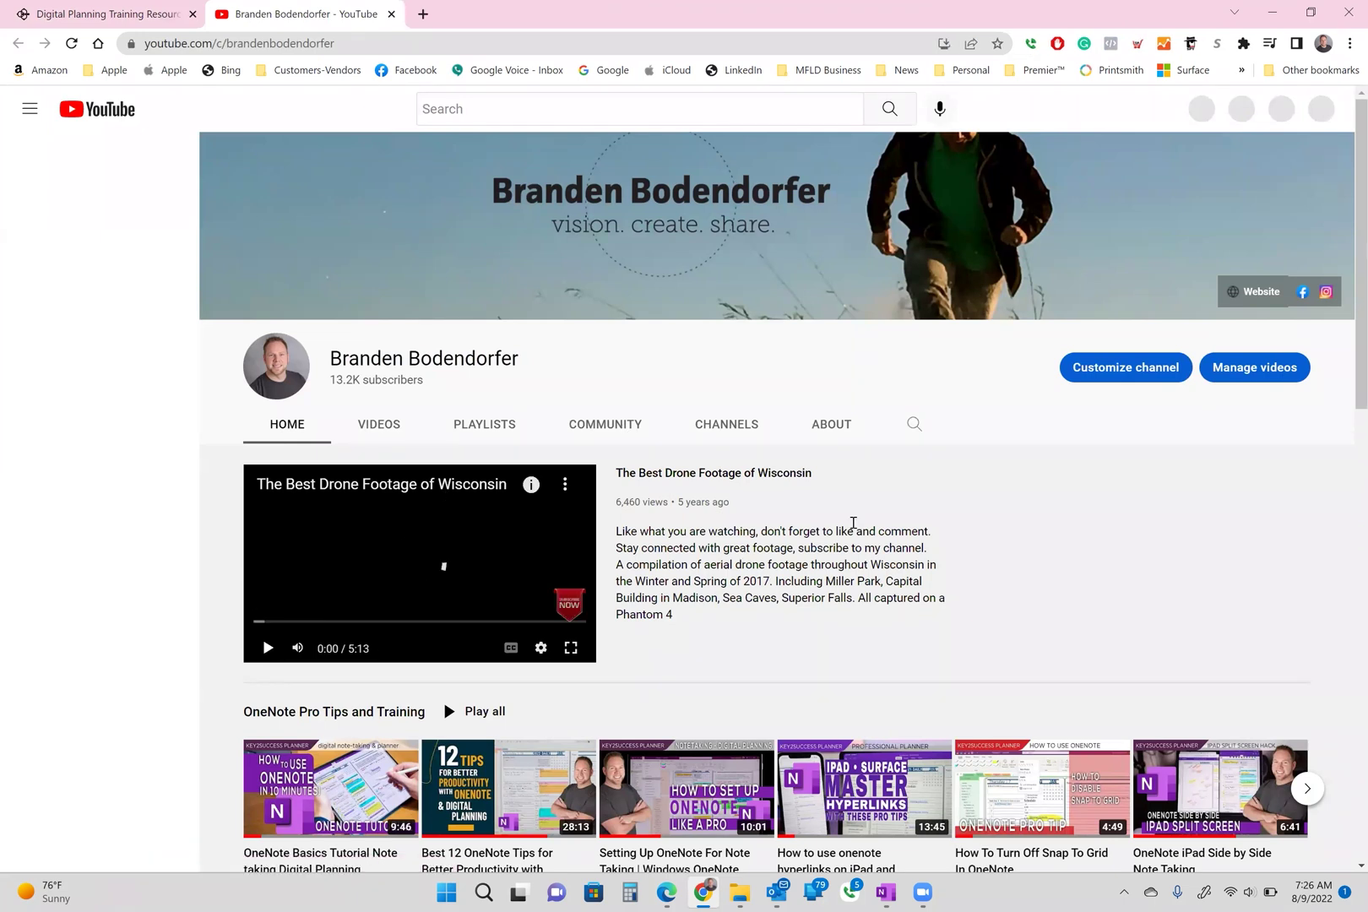
Show the channel's PLAYLISTS and play OneNote Pro Tips and Training from OneNote Basics Tutorial
left_click(484, 424)
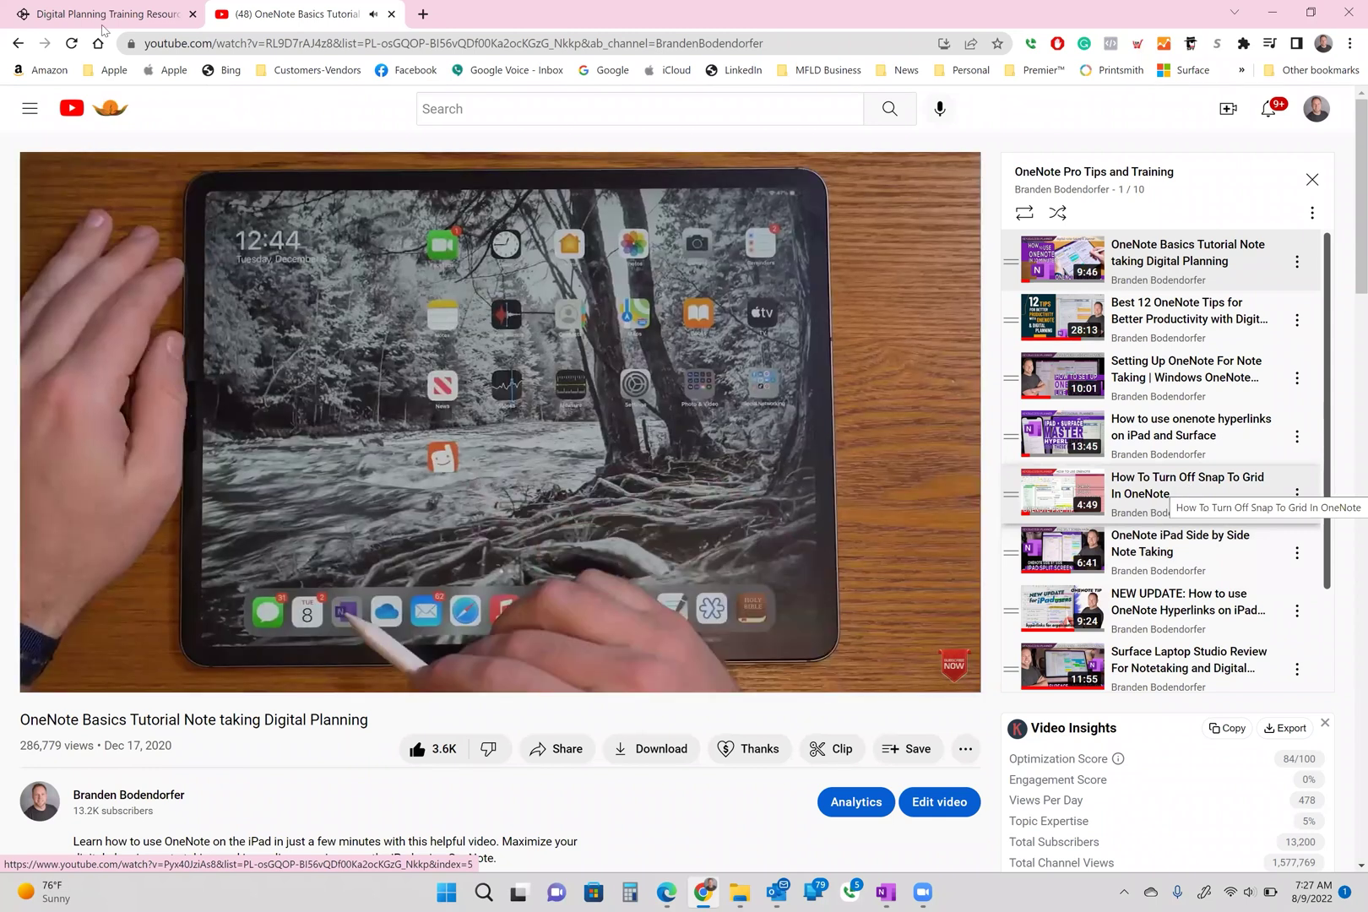
Switch back to the Digital Planning Training Resources tab and scroll to its top
left_click(100, 20)
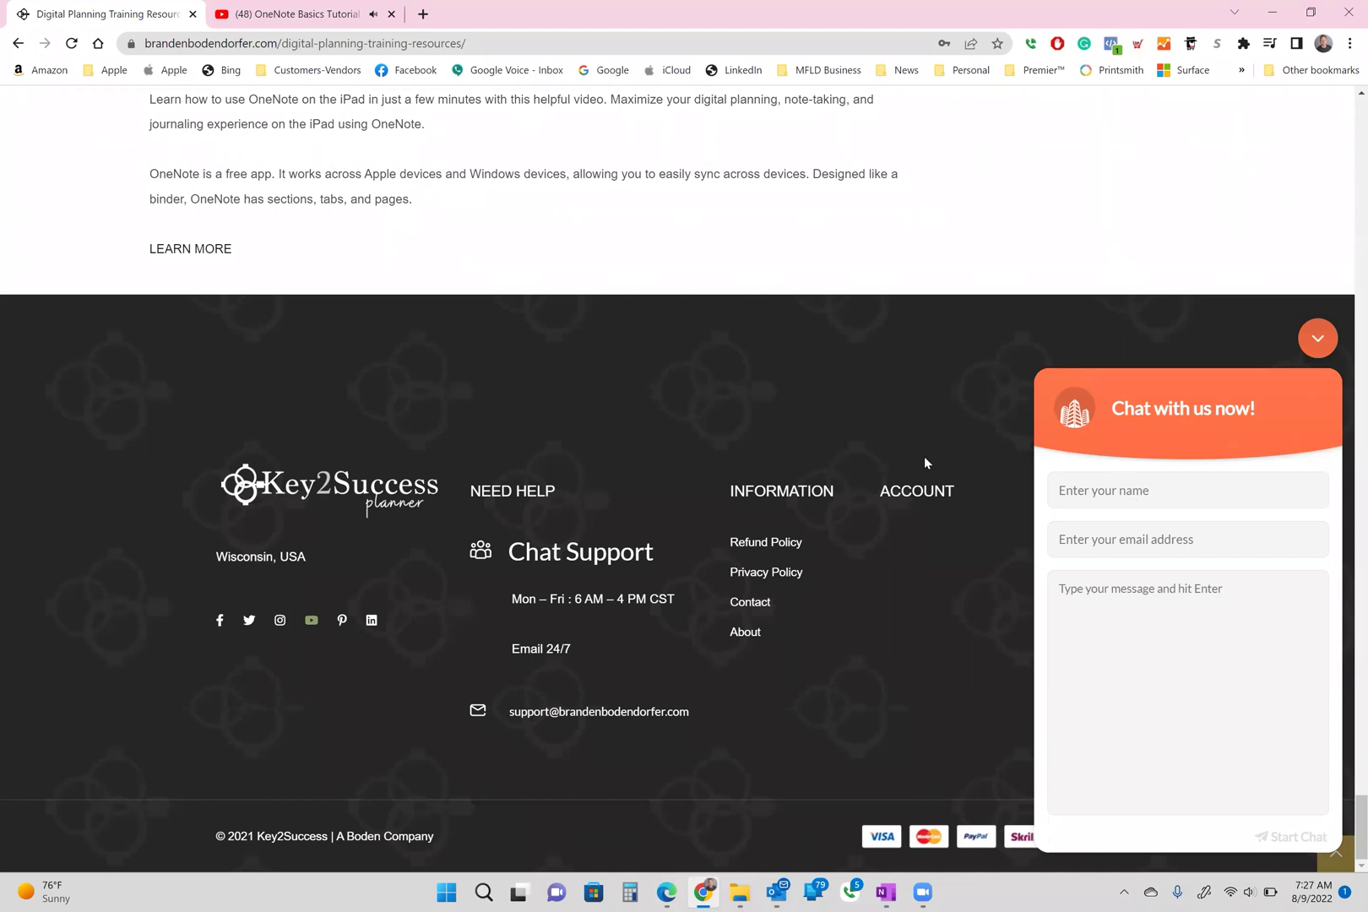
scroll(924, 458, "up", 12)
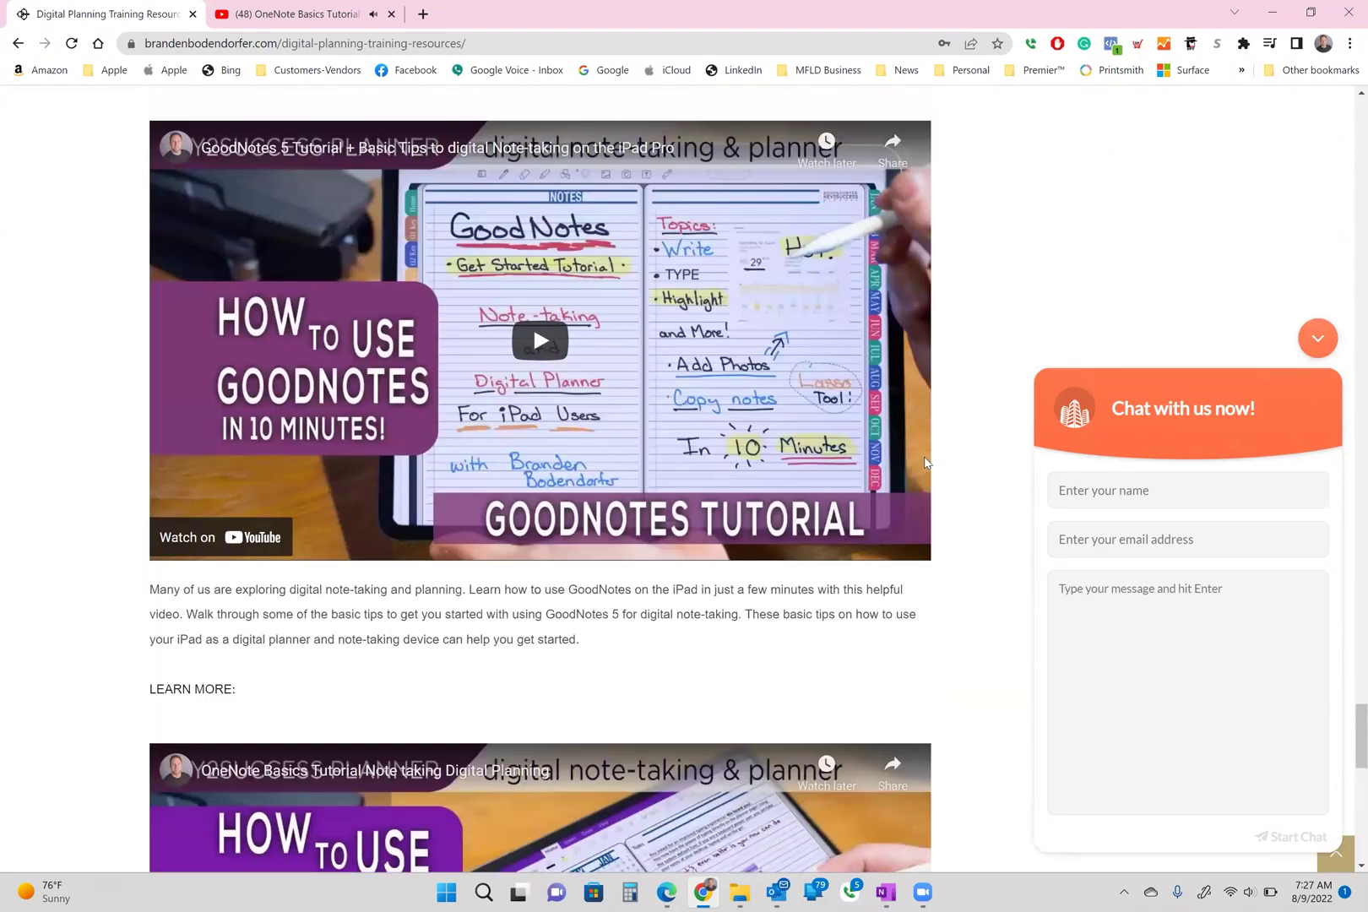
scroll(924, 462, "up", 15)
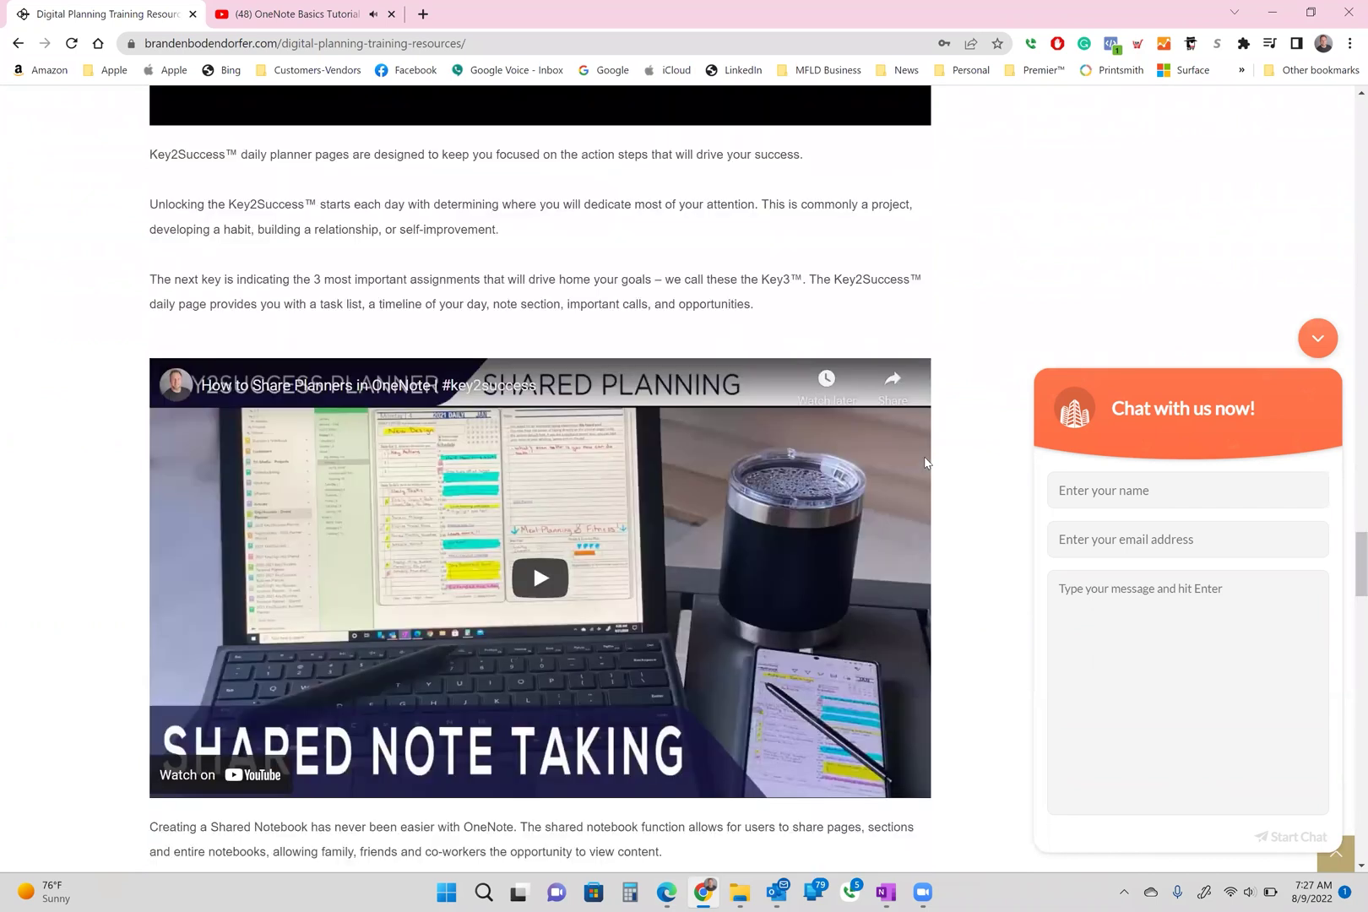
scroll(925, 461, "up", 15)
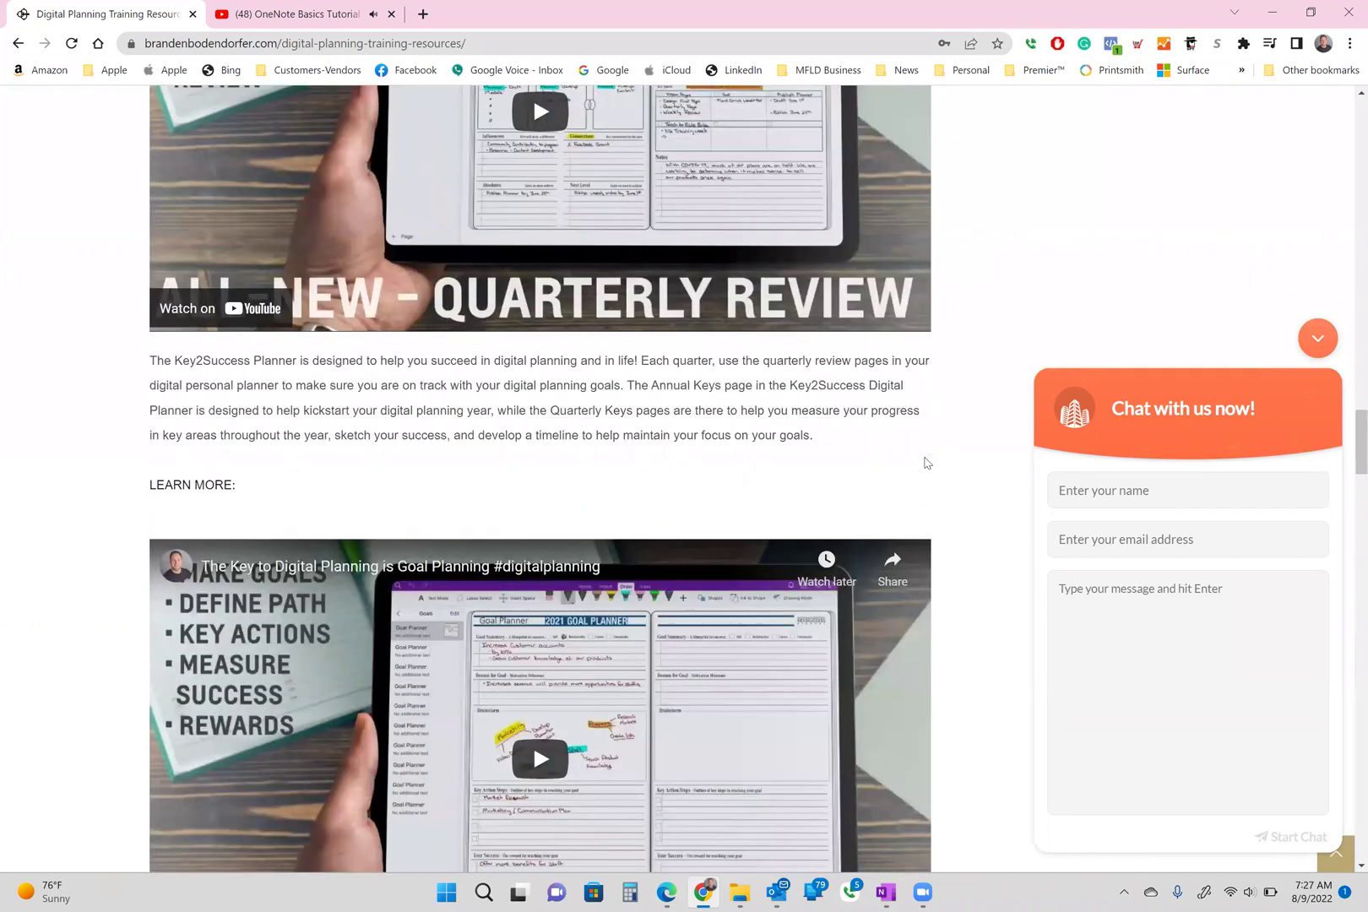
scroll(925, 461, "up", 15)
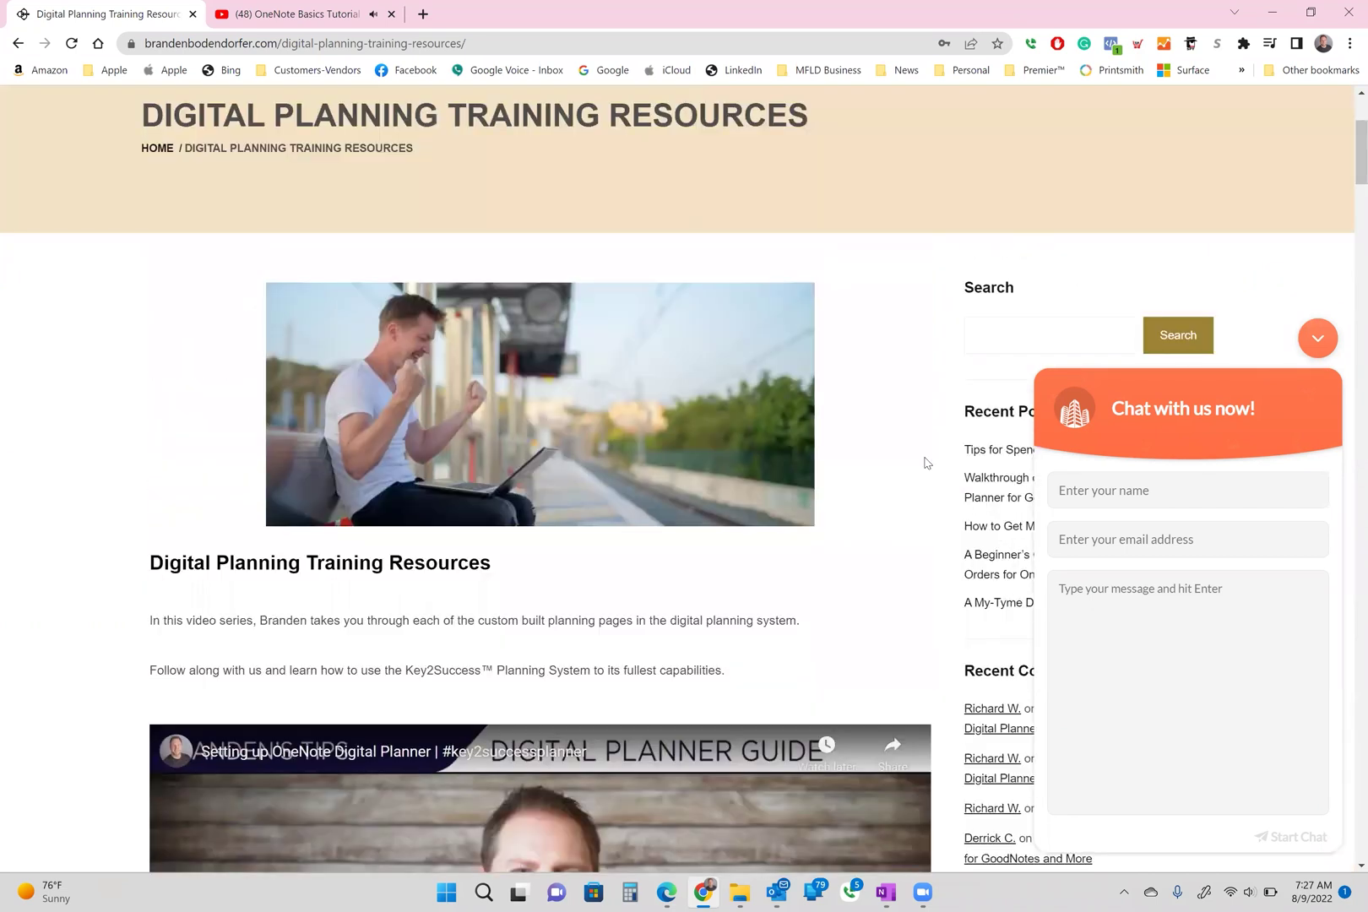
scroll(925, 462, "up", 3)
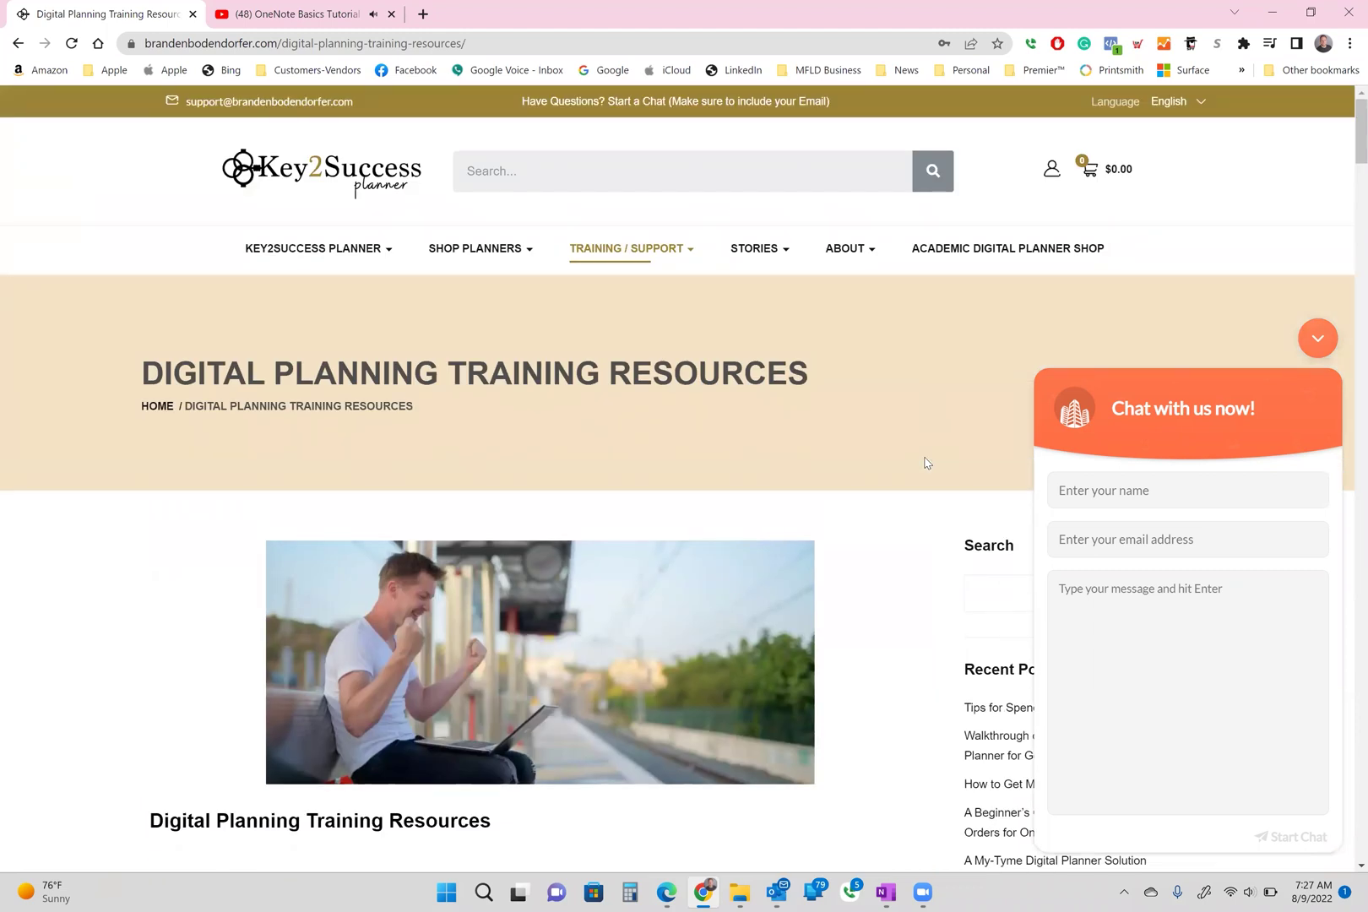